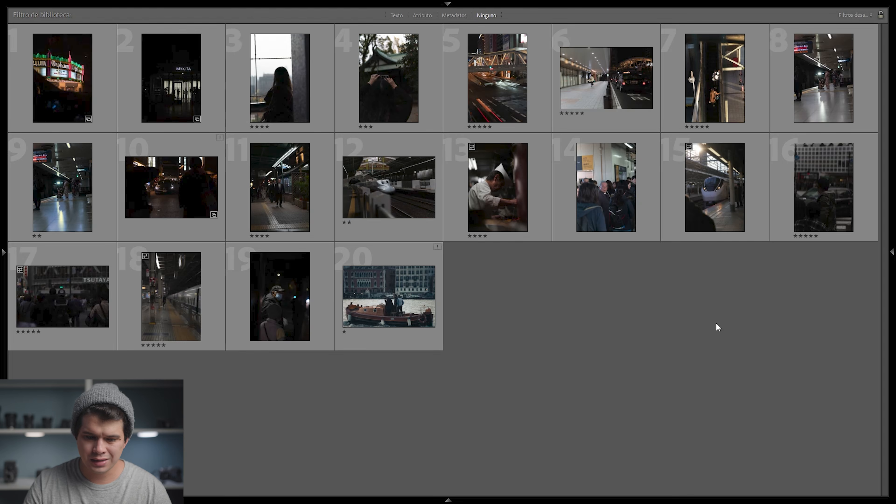
# - Open the train station photo for cropping, rotate it slightly to straighten the platform, and apply the crop
pyautogui.press('r')
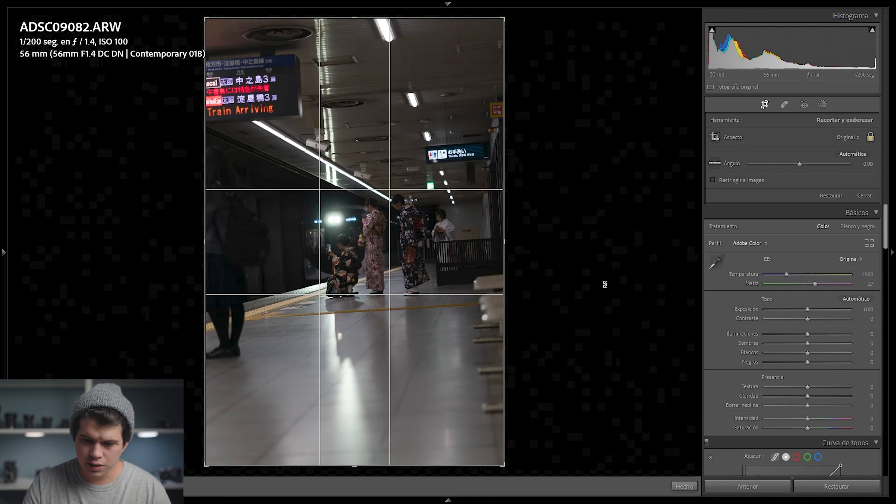
pyautogui.moveTo(579, 261); pyautogui.dragTo(570, 270)
pyautogui.press('Return')
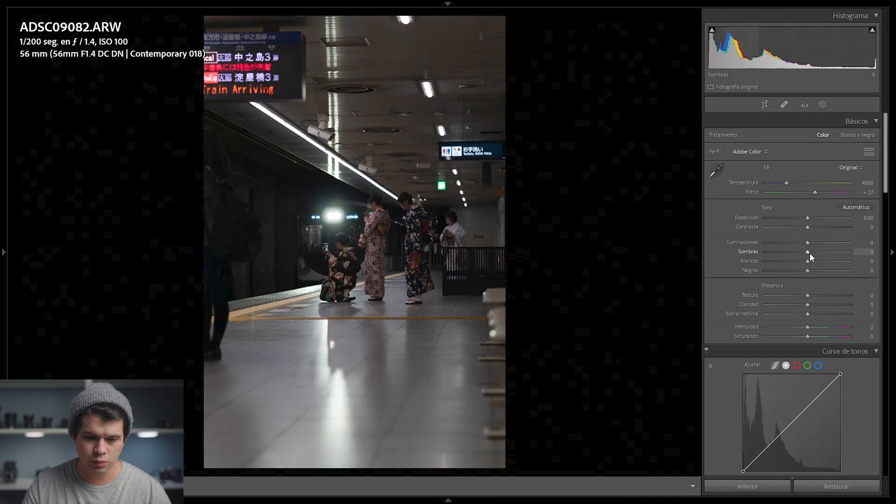
# - Try the shadows at +100 while checking the women in kimonos up close, and settle on +35
pyautogui.click(331, 231)
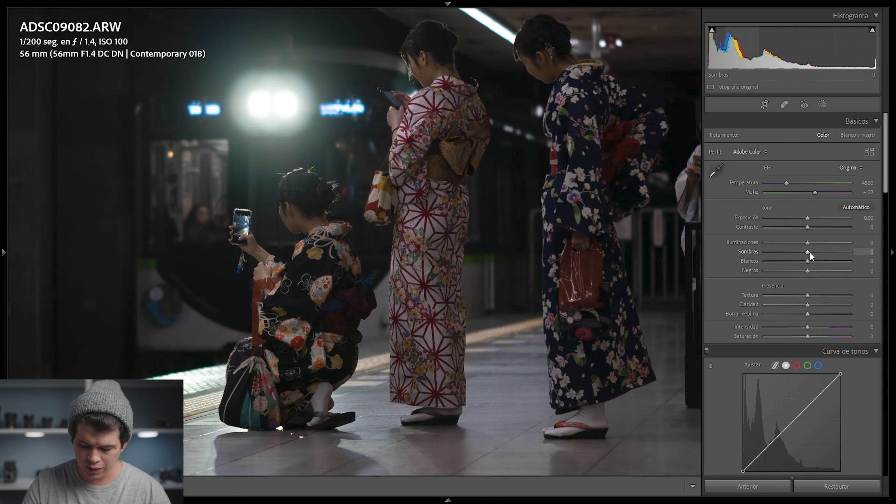
pyautogui.moveTo(809, 252); pyautogui.dragTo(853, 252)
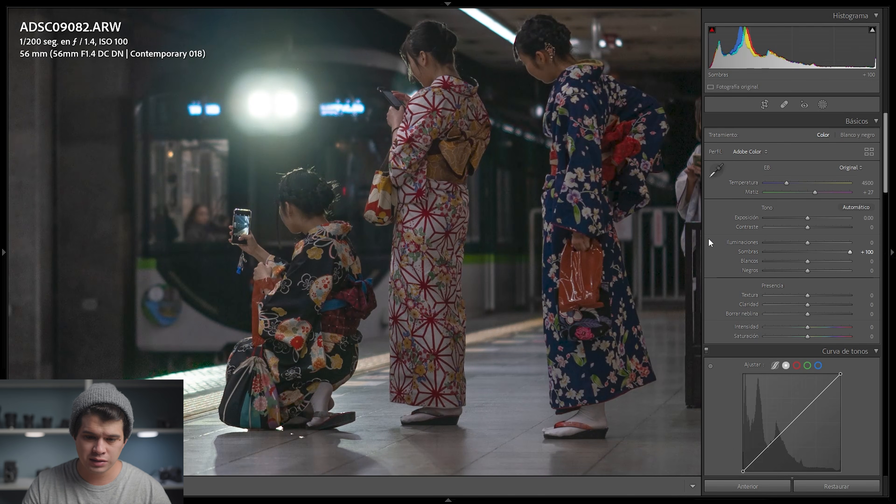
pyautogui.click(552, 208)
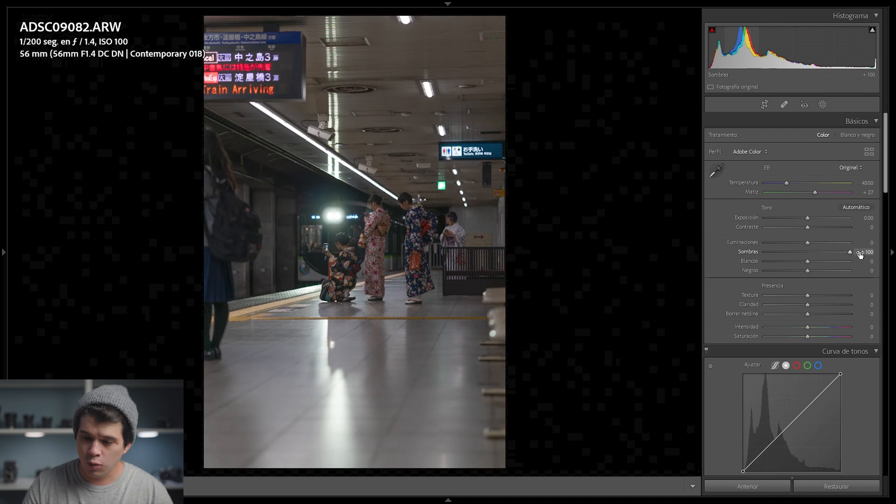
pyautogui.moveTo(851, 252); pyautogui.dragTo(826, 260)
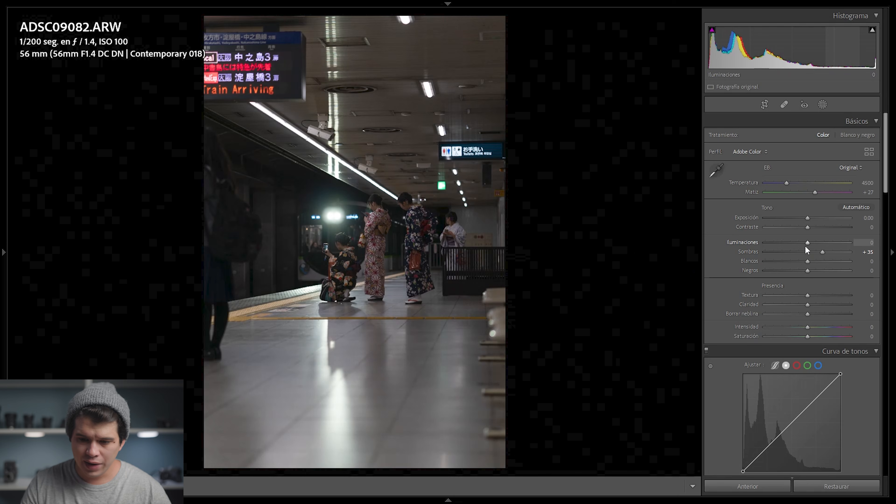
# - Set the highlights to −9 and the whites to +12, and check the dark backpack area up close
pyautogui.moveTo(806, 243)
pyautogui.mouseDown()
pyautogui.moveTo(741, 233)
pyautogui.moveTo(779, 231)
pyautogui.moveTo(844, 247)
pyautogui.moveTo(787, 239)
pyautogui.moveTo(816, 242)
pyautogui.moveTo(802, 235)
pyautogui.moveTo(813, 241)
pyautogui.moveTo(806, 244)
pyautogui.mouseUp()
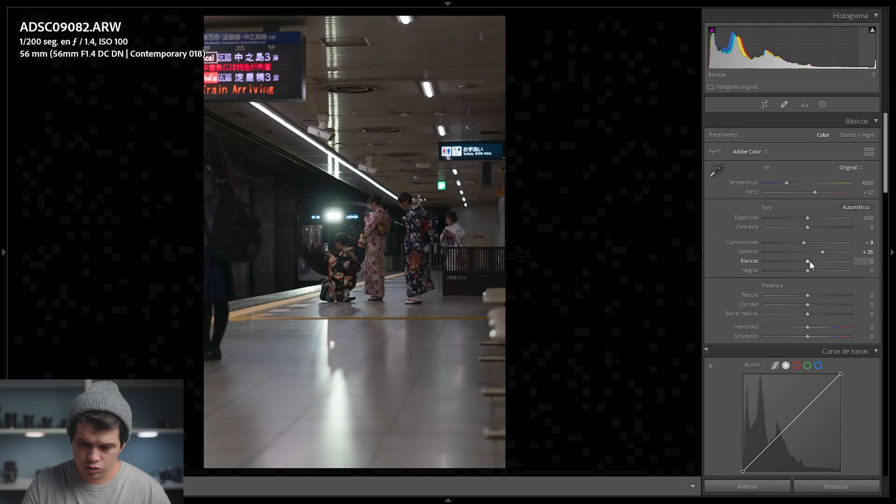
pyautogui.moveTo(822, 260)
pyautogui.mouseDown()
pyautogui.moveTo(839, 255)
pyautogui.moveTo(807, 254)
pyautogui.moveTo(855, 254)
pyautogui.moveTo(815, 261)
pyautogui.mouseUp()
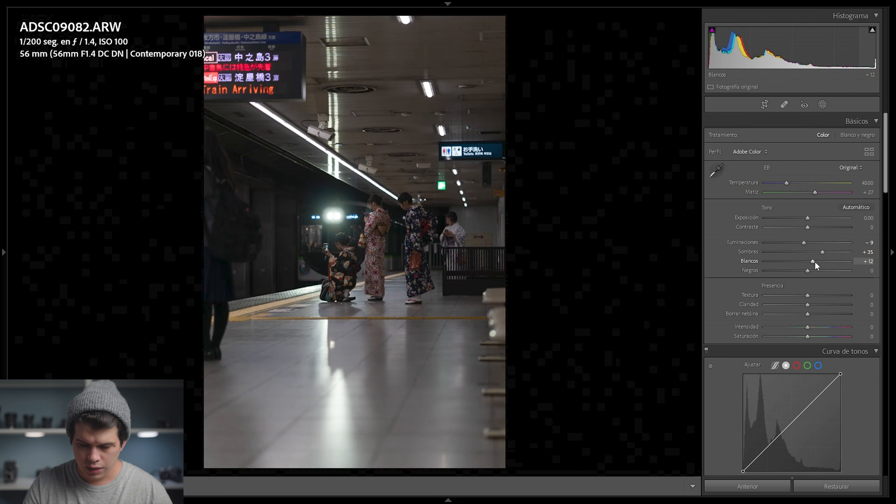
pyautogui.click(224, 169)
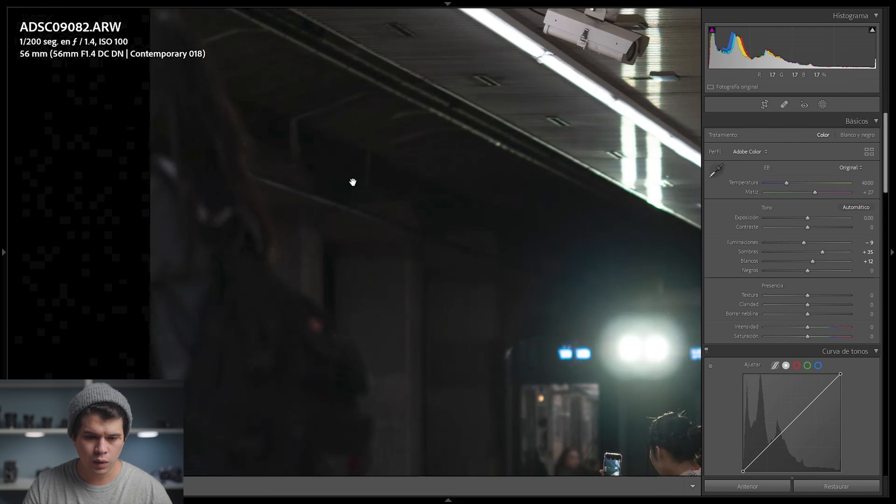
pyautogui.moveTo(250, 423); pyautogui.dragTo(254, 300)
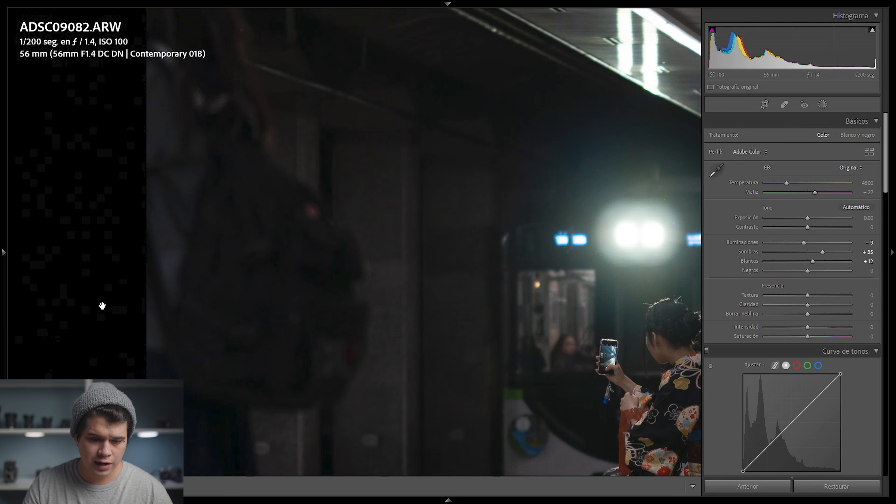
pyautogui.click(274, 303)
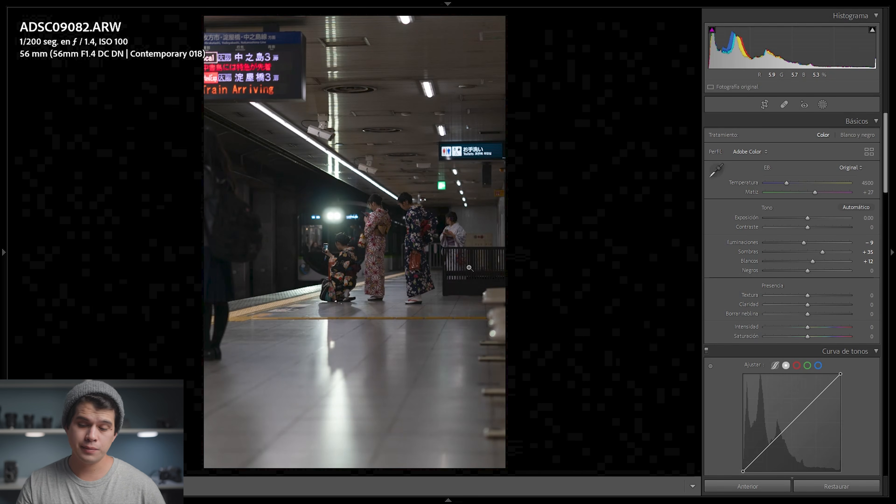
# - Preview the clarity at +100 and reduce it to +10
pyautogui.scroll(-3, 884, 186)
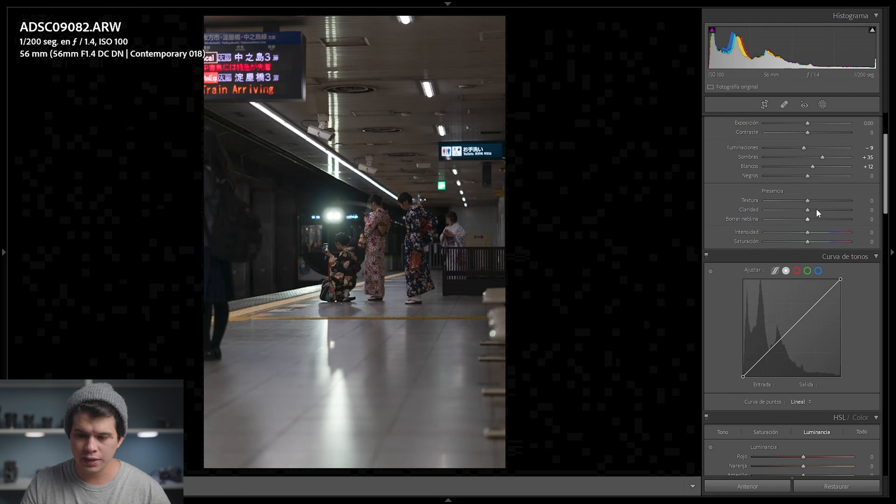
pyautogui.moveTo(813, 209); pyautogui.dragTo(860, 210)
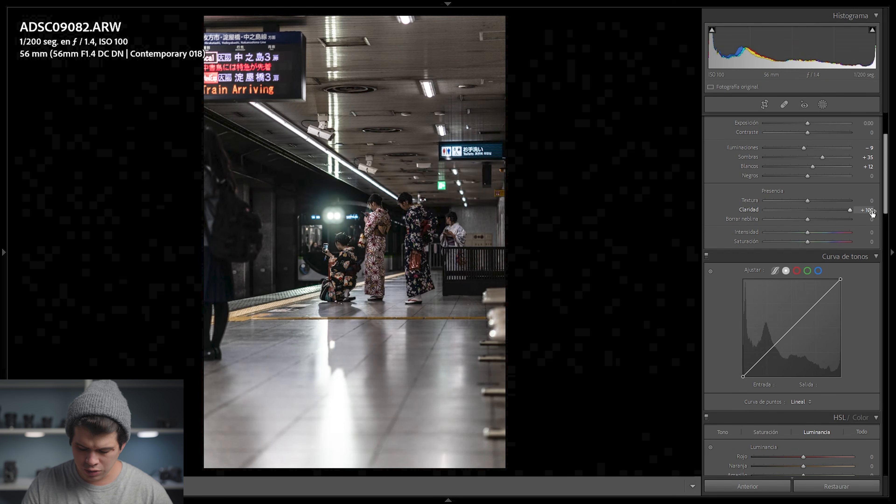
pyautogui.moveTo(847, 210); pyautogui.dragTo(812, 216)
pyautogui.scroll(3, 860, 264)
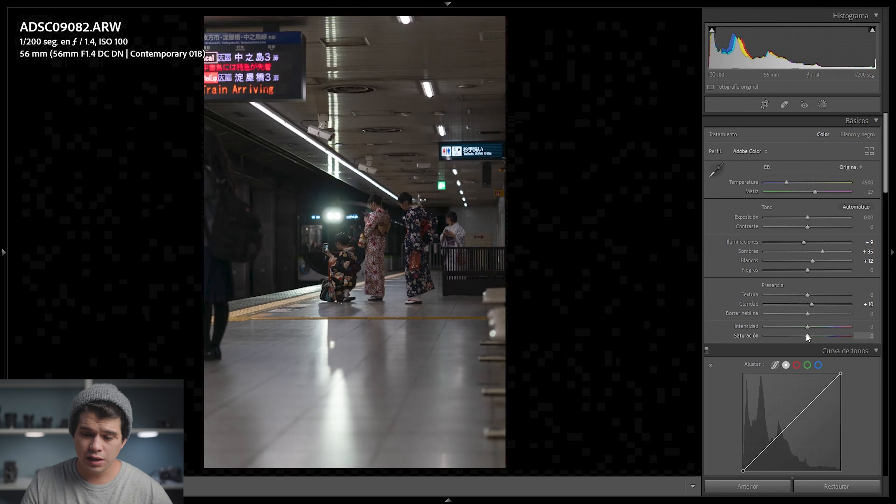
# - Keep saturation at 0 after a trial reduction, set vibrance (Intensidad) to −13, and compare the photo before and after
pyautogui.moveTo(806, 336); pyautogui.dragTo(785, 336)
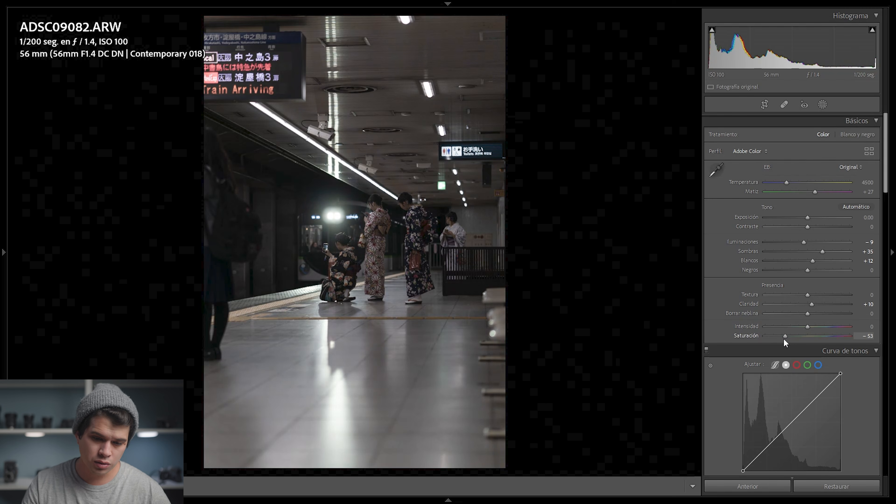
pyautogui.doubleClick(785, 337)
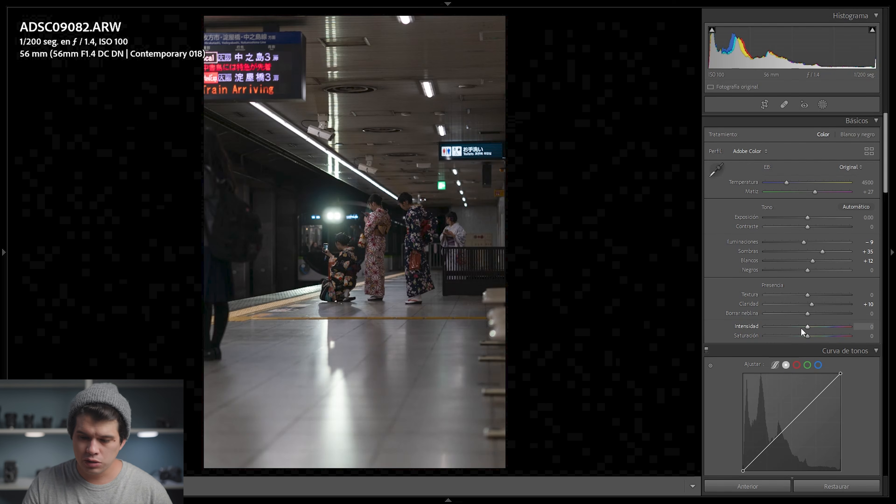
pyautogui.moveTo(807, 328); pyautogui.dragTo(787, 328)
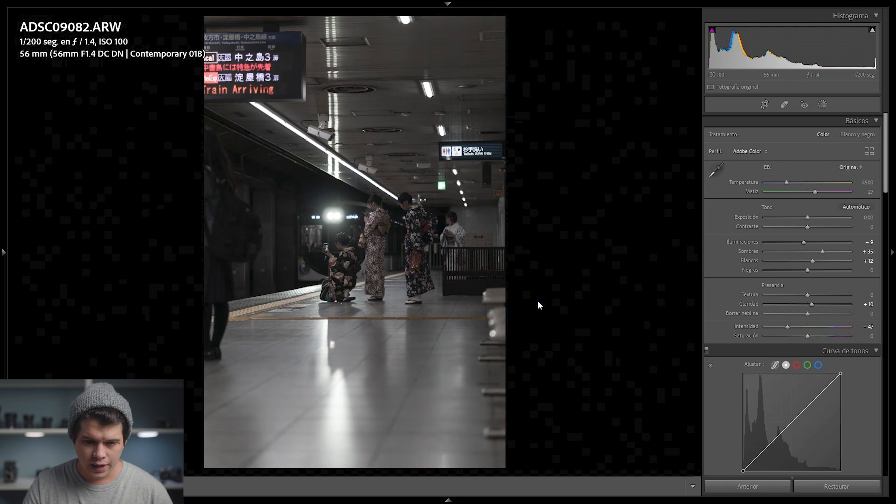
pyautogui.click(353, 249)
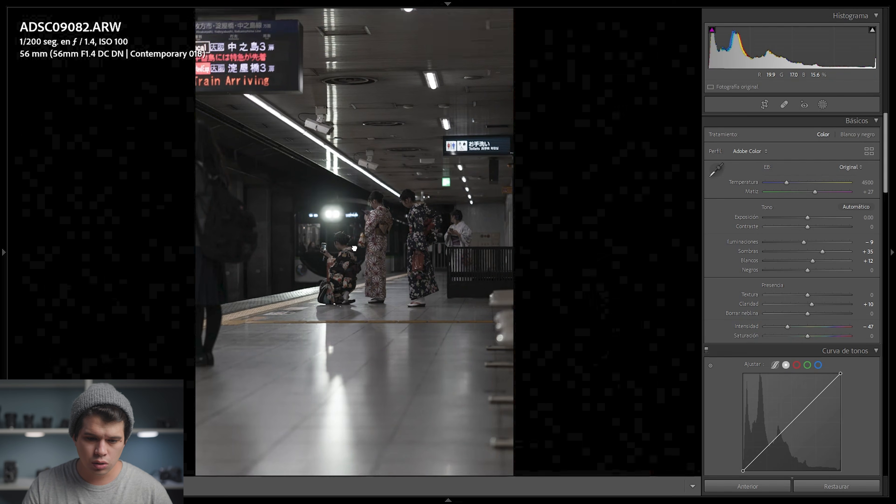
pyautogui.moveTo(353, 249); pyautogui.dragTo(474, 196)
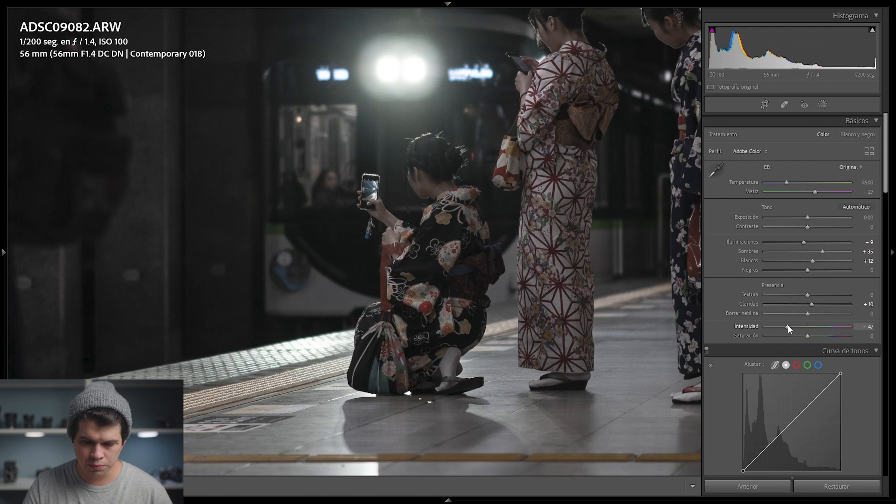
pyautogui.moveTo(789, 324); pyautogui.dragTo(796, 323)
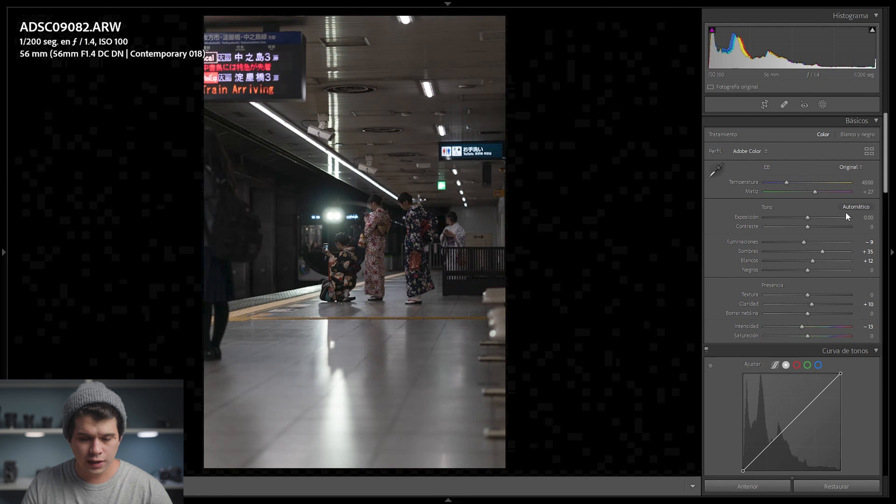
pyautogui.press('y')
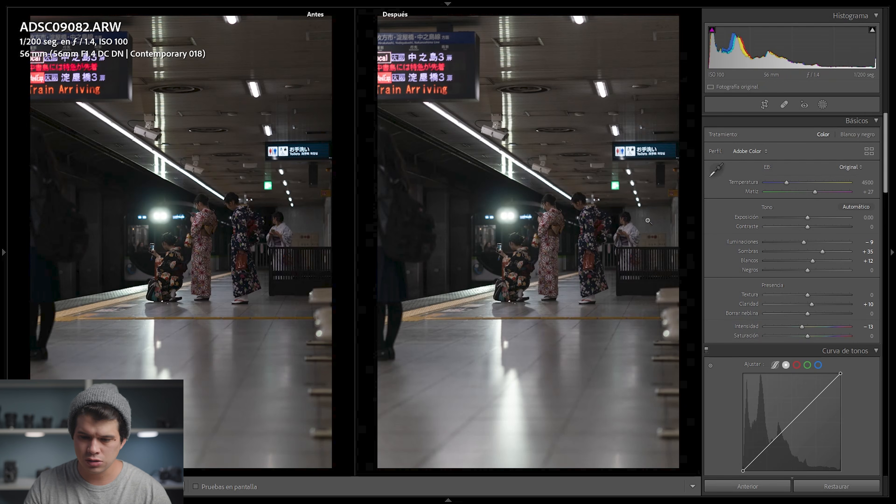
pyautogui.press('y')
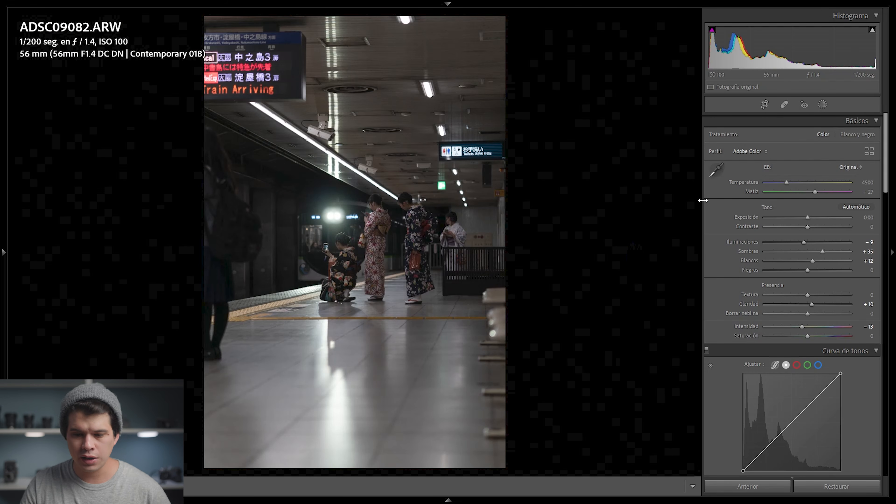
# - Shape a gentle S on the tone curve, raising the highlight point slightly and setting the shadow point to input 55, output 47
pyautogui.moveTo(886, 132); pyautogui.dragTo(887, 178)
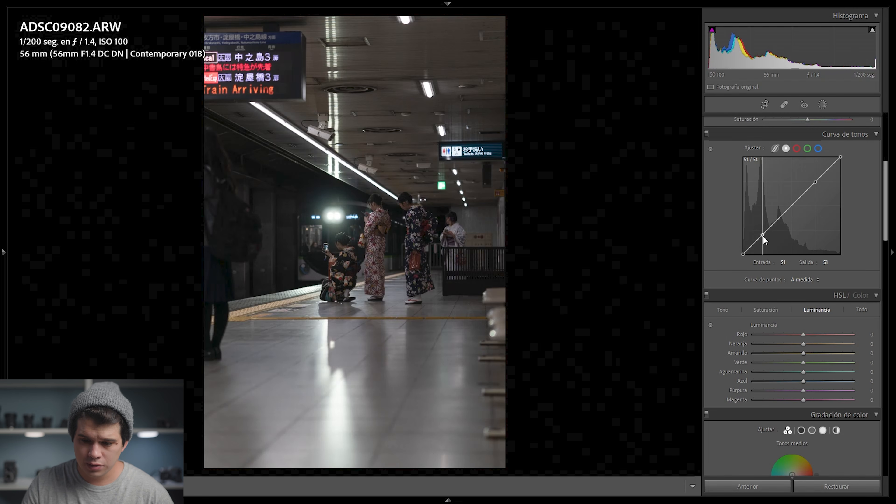
pyautogui.moveTo(763, 236); pyautogui.dragTo(764, 237)
pyautogui.moveTo(763, 238); pyautogui.dragTo(763, 236)
pyautogui.moveTo(814, 179); pyautogui.dragTo(814, 180)
pyautogui.moveTo(763, 235); pyautogui.dragTo(763, 237)
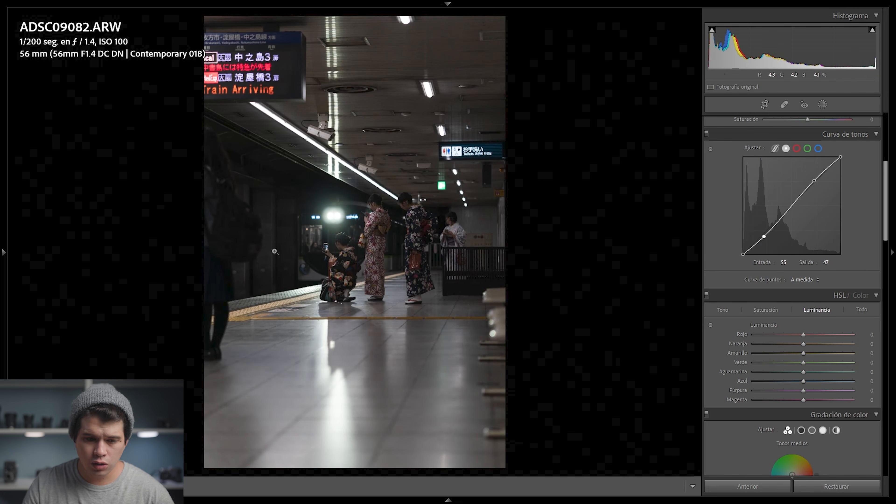
# - Raise the tone curve's black point to output 8 for faded blacks, and compare the photo with and without the curve
pyautogui.click(292, 265)
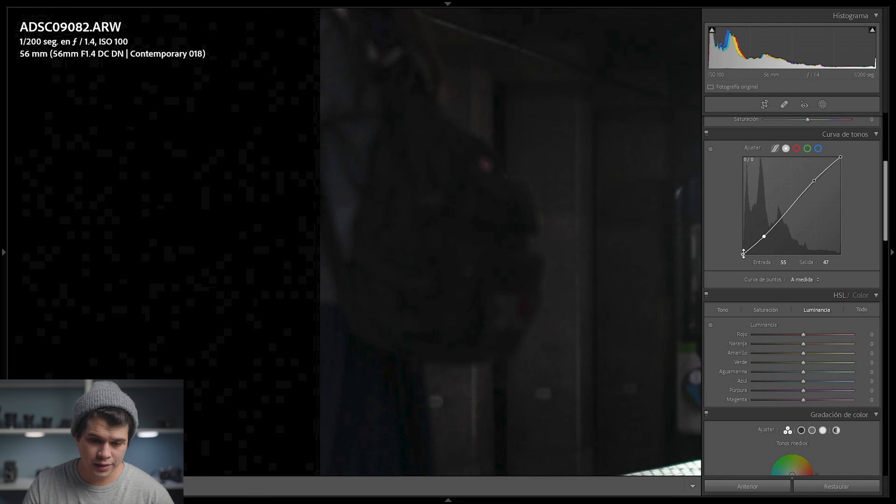
pyautogui.moveTo(743, 253); pyautogui.dragTo(743, 240)
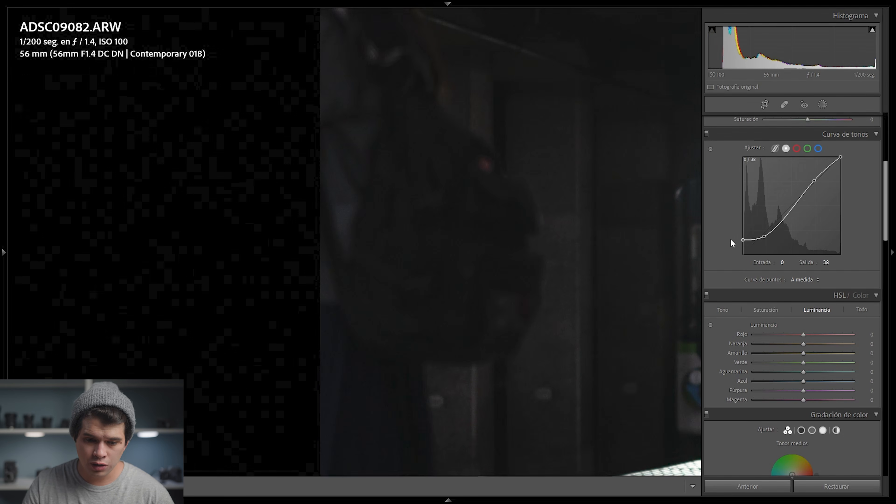
pyautogui.hotkey('ctrl', 'z')
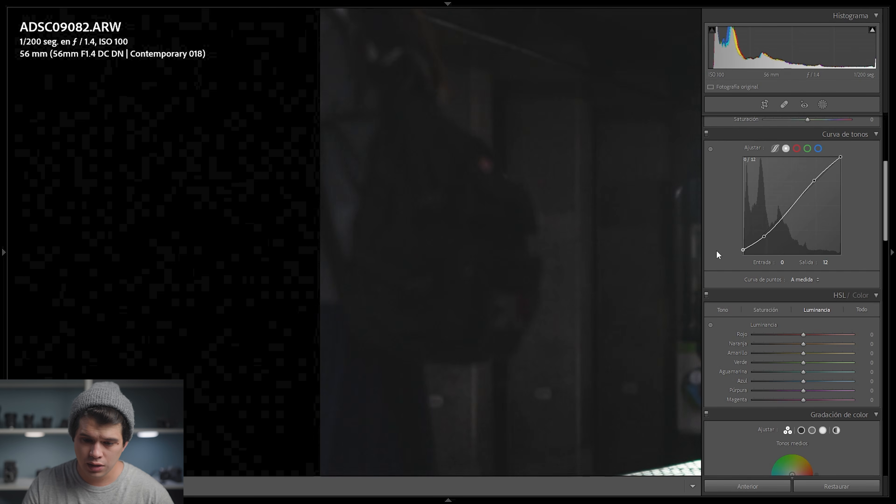
pyautogui.moveTo(710, 260); pyautogui.dragTo(702, 252)
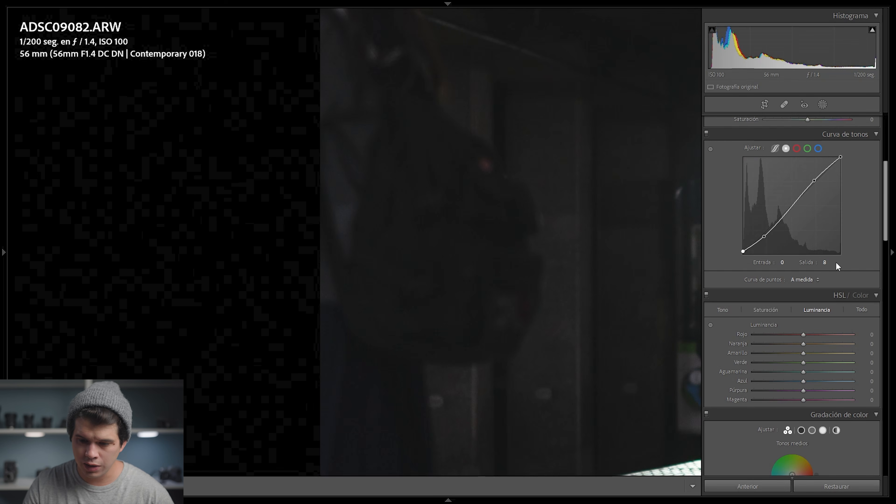
pyautogui.click(515, 224)
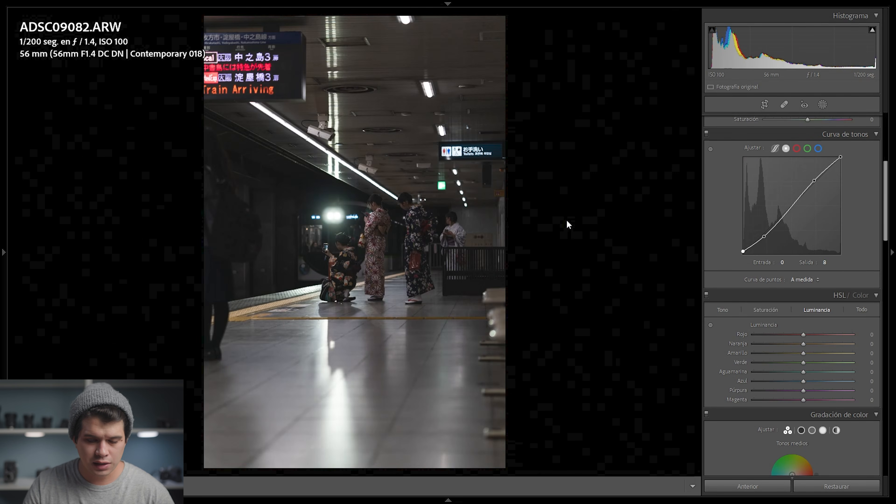
pyautogui.click(707, 134)
pyautogui.click(708, 137)
pyautogui.click(708, 137)
pyautogui.click(709, 137)
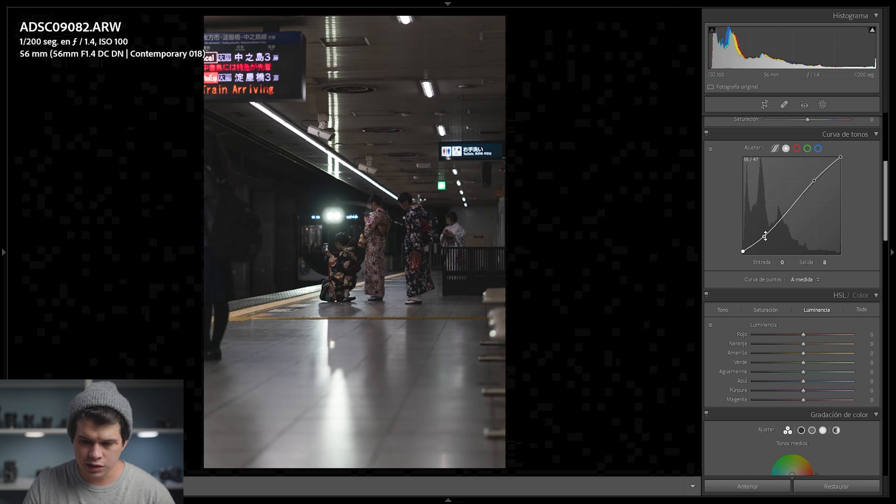
# - Raise the tone curve's shadow point to output 50 and compare the photo with and without the curve
pyautogui.moveTo(764, 236); pyautogui.dragTo(764, 235)
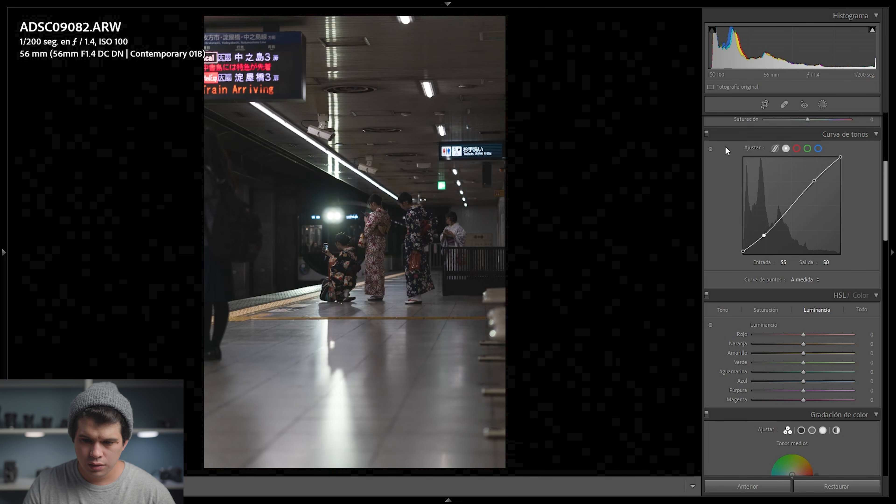
pyautogui.click(707, 134)
pyautogui.click(708, 134)
pyautogui.click(708, 134)
pyautogui.click(708, 134)
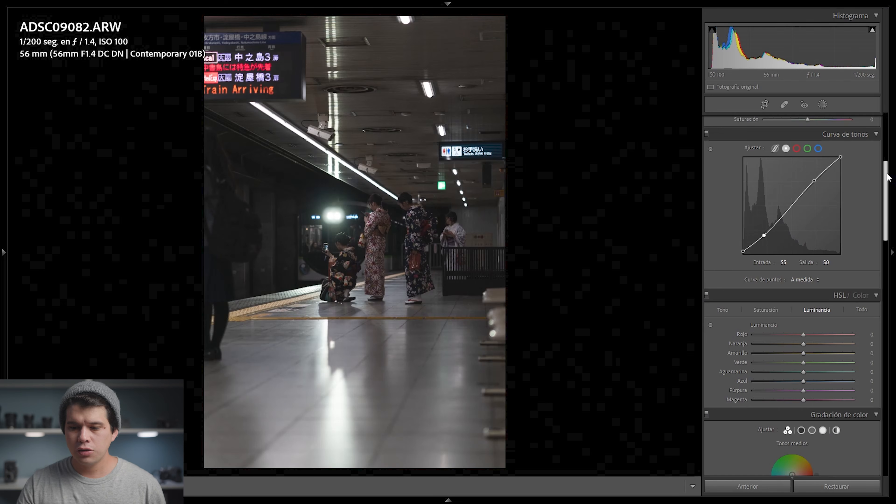
# - Set the hue of the red primary in the camera calibration to +100
pyautogui.moveTo(888, 176); pyautogui.dragTo(886, 420)
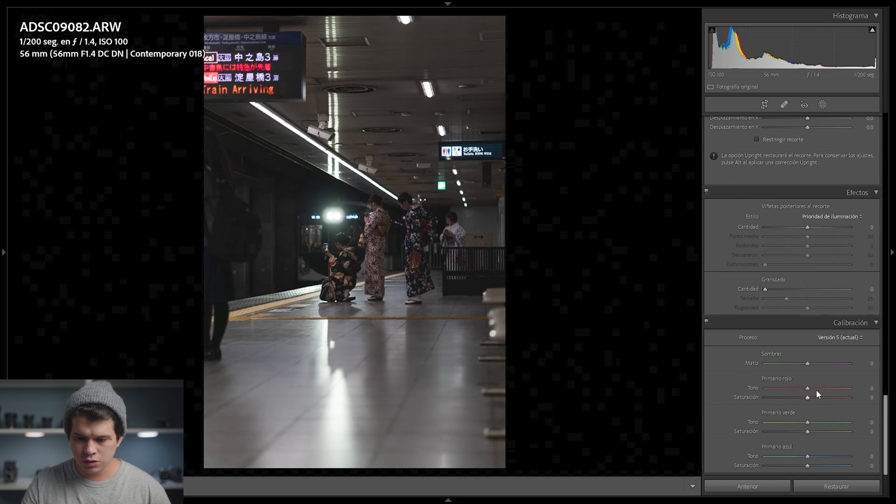
pyautogui.moveTo(812, 388)
pyautogui.mouseDown()
pyautogui.moveTo(837, 386)
pyautogui.moveTo(814, 387)
pyautogui.mouseUp()
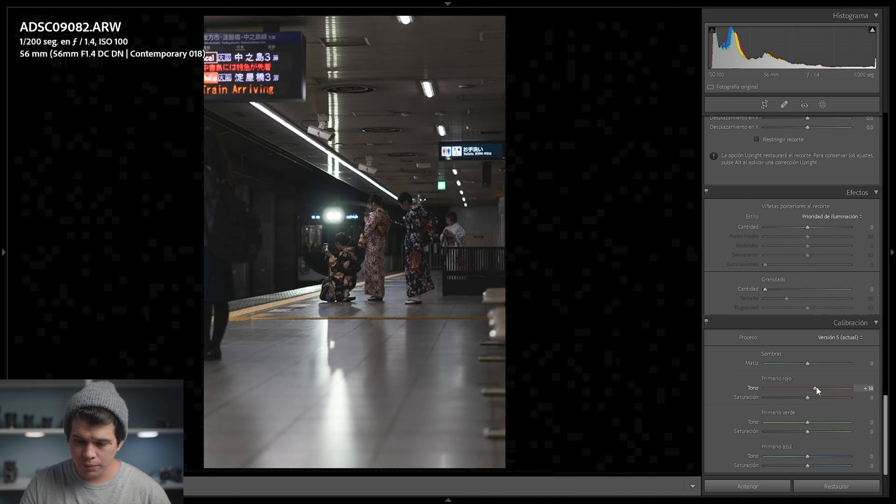
pyautogui.moveTo(814, 387); pyautogui.dragTo(856, 382)
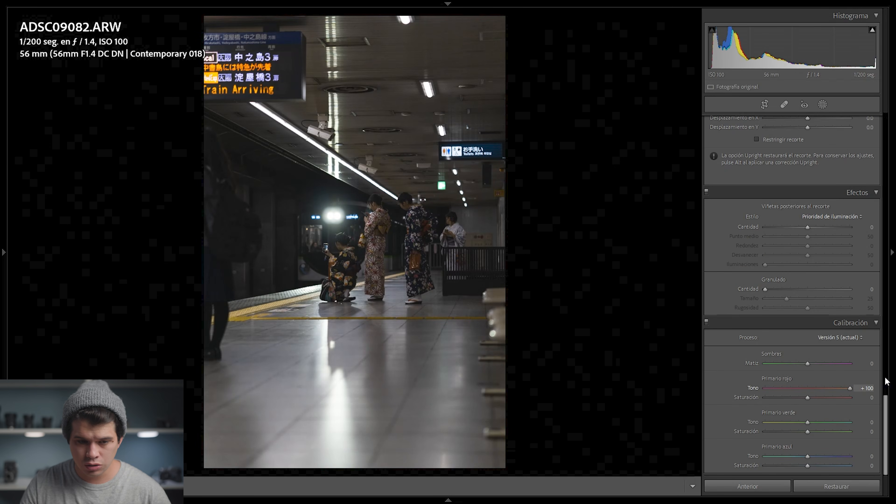
# - Reset the red primary's hue and set it to +9, checking the women in kimonos up close
pyautogui.click(265, 86)
pyautogui.moveTo(542, 301); pyautogui.dragTo(351, 75)
pyautogui.moveTo(491, 298); pyautogui.dragTo(455, 228)
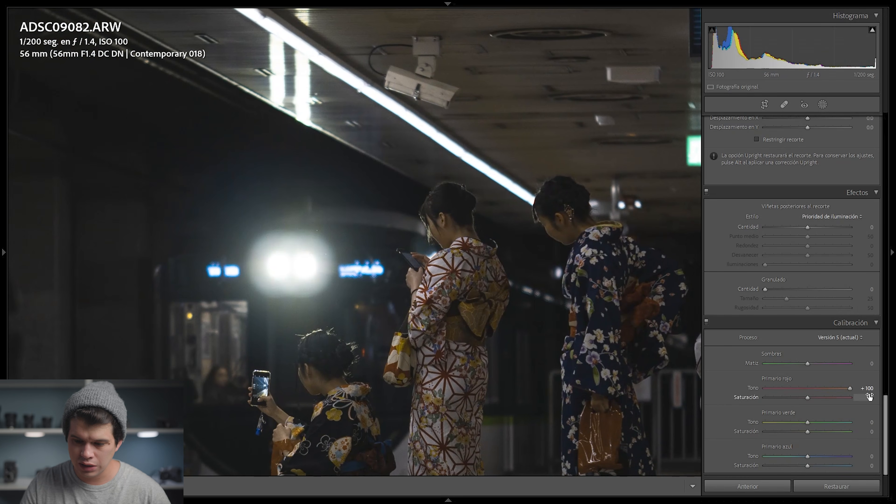
pyautogui.doubleClick(850, 387)
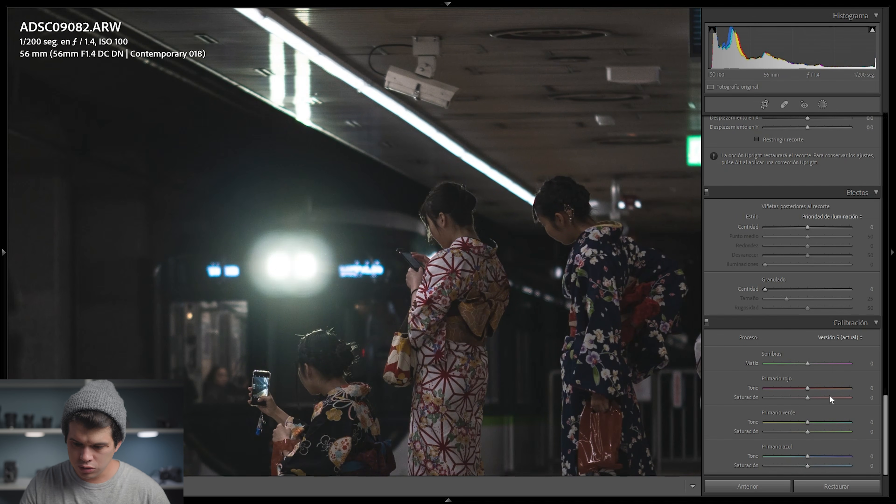
pyautogui.moveTo(809, 388); pyautogui.dragTo(810, 388)
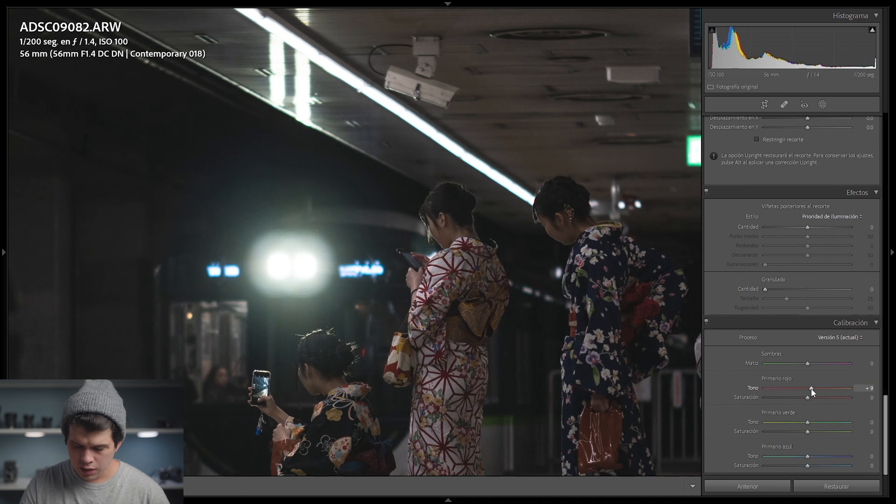
pyautogui.click(638, 386)
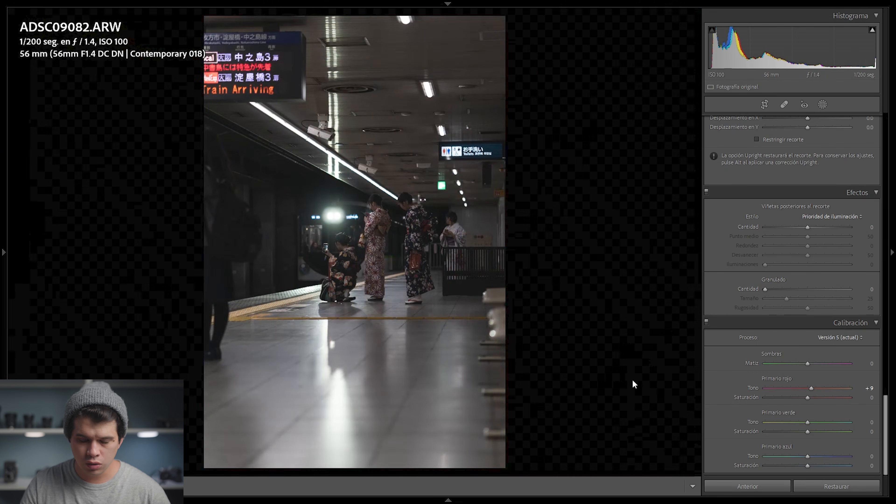
# - Try the red primary's saturation at +100, check the station sign up close, and settle on +5
pyautogui.moveTo(808, 398); pyautogui.dragTo(850, 399)
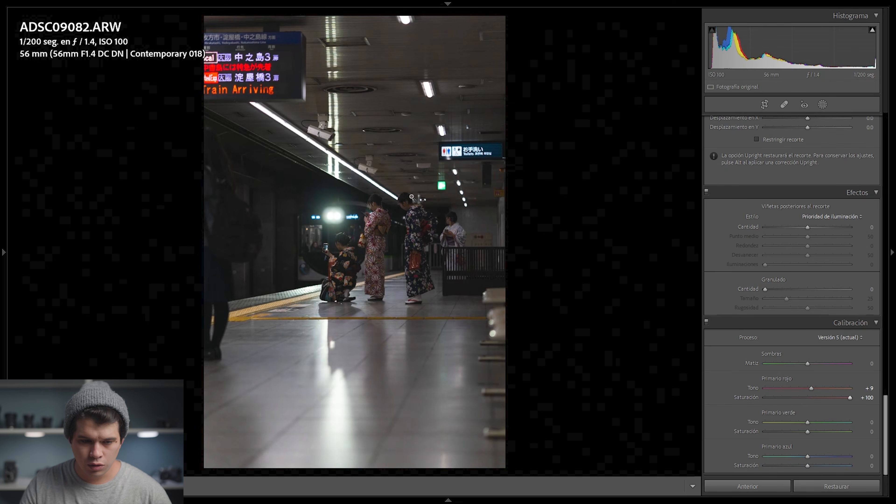
pyautogui.press('z')
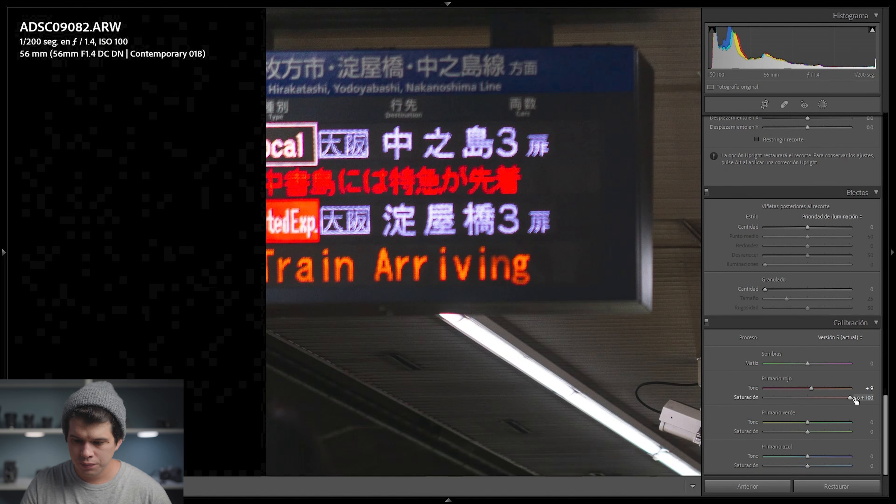
pyautogui.moveTo(849, 395); pyautogui.dragTo(810, 397)
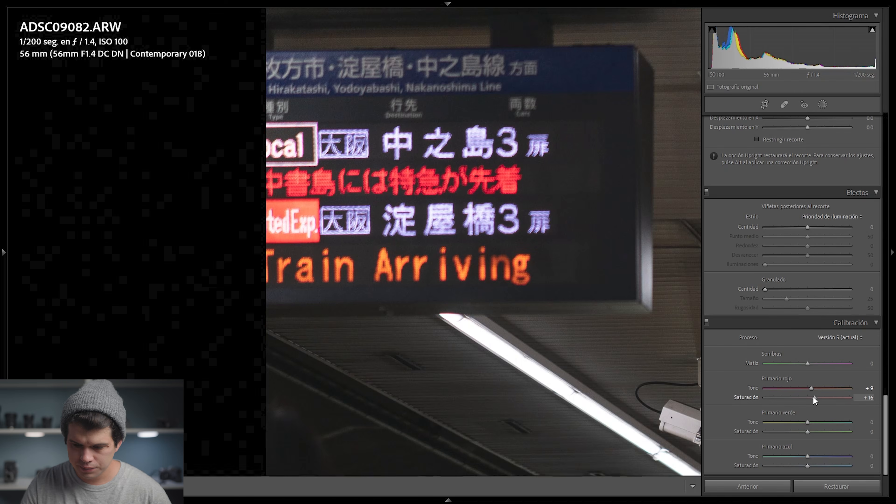
pyautogui.click(536, 301)
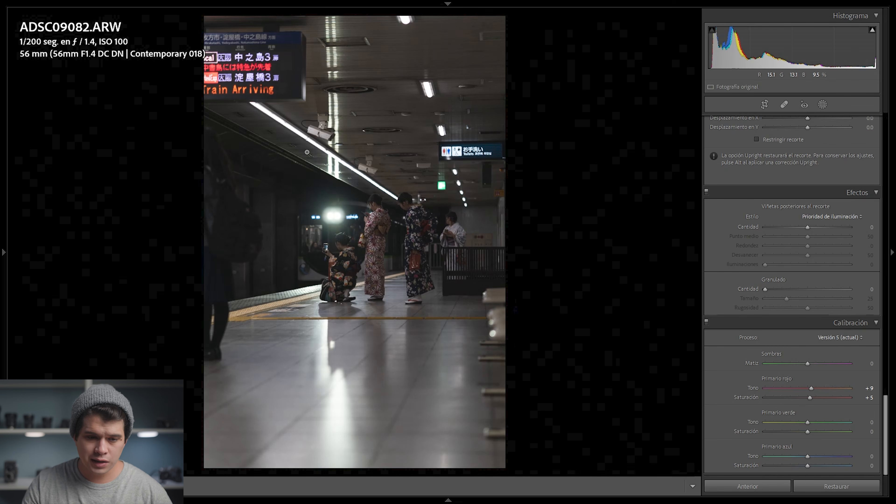
# - Set the blue primary's hue to -15 in the calibration, judging both extremes on the sign's text
pyautogui.press('z')
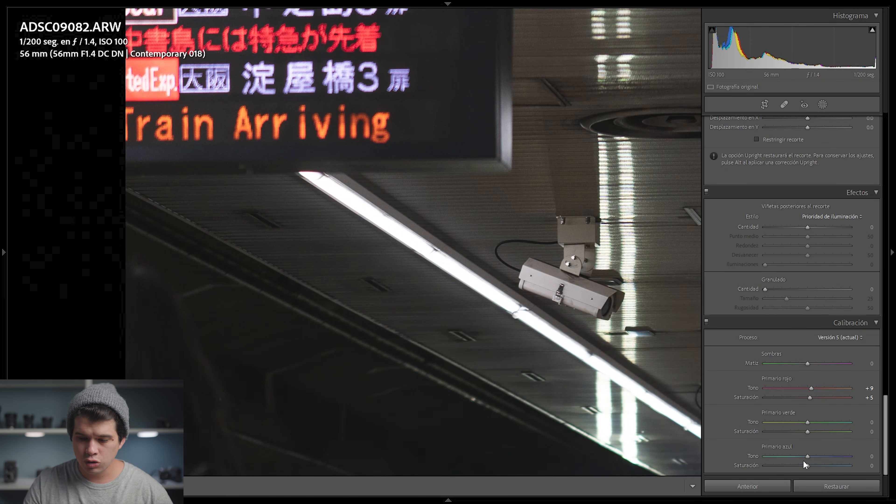
pyautogui.moveTo(791, 457); pyautogui.dragTo(810, 458)
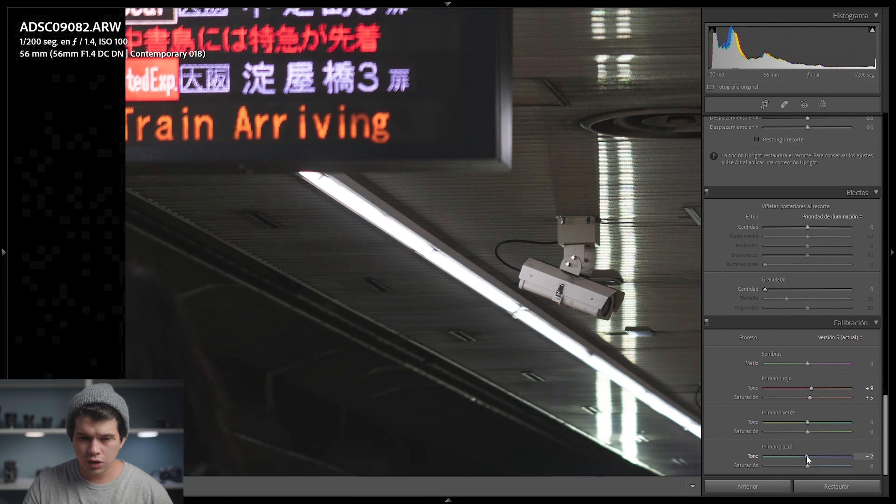
pyautogui.moveTo(770, 458); pyautogui.dragTo(748, 456)
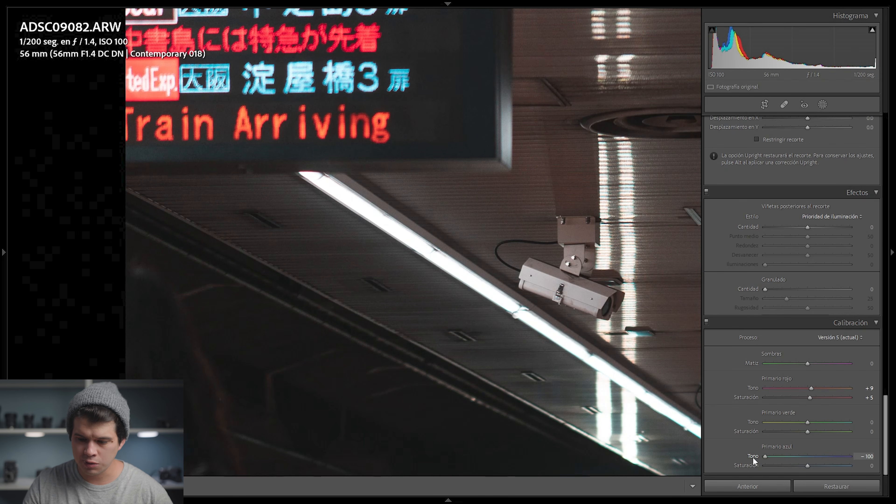
pyautogui.moveTo(754, 457); pyautogui.dragTo(792, 465)
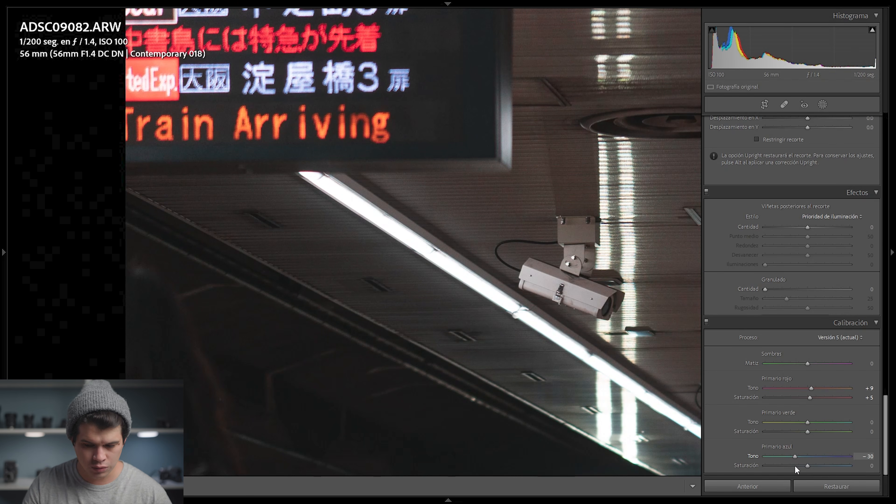
pyautogui.moveTo(794, 465); pyautogui.dragTo(793, 466)
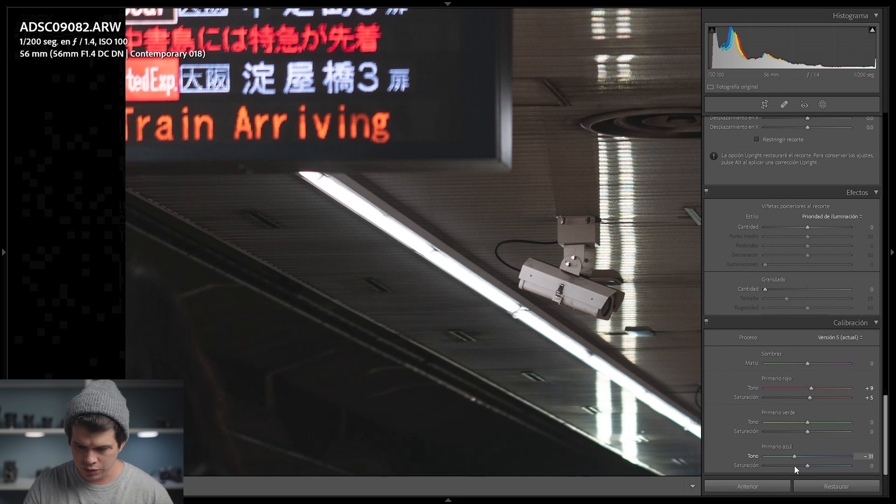
pyautogui.moveTo(797, 465); pyautogui.dragTo(800, 463)
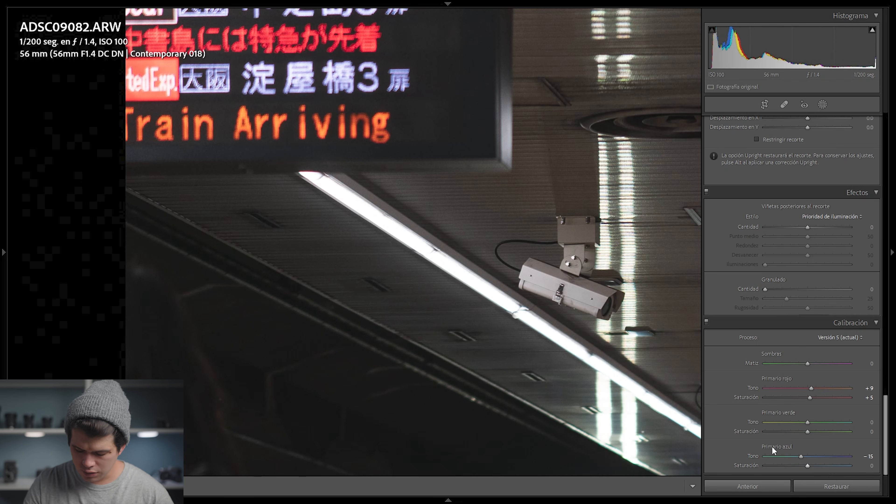
pyautogui.press('z')
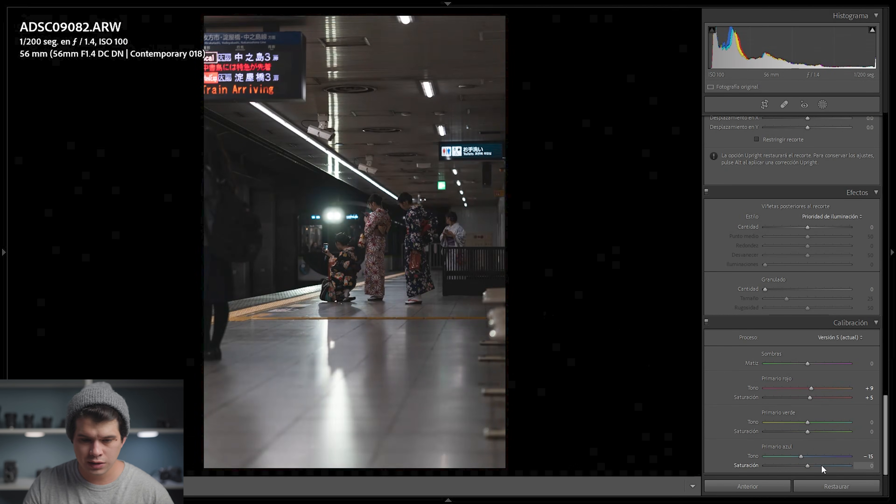
# - Try the blue primary's saturation at +100, check the sign up close, and settle on +26
pyautogui.moveTo(812, 465); pyautogui.dragTo(850, 466)
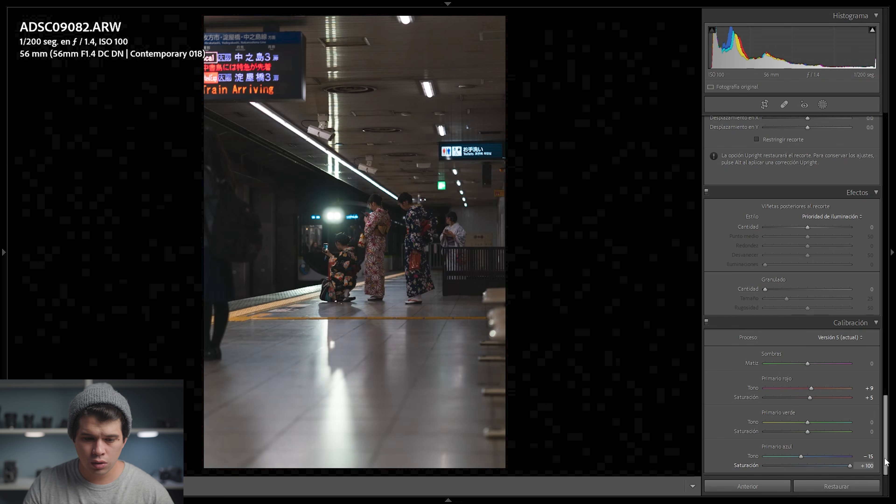
pyautogui.click(226, 75)
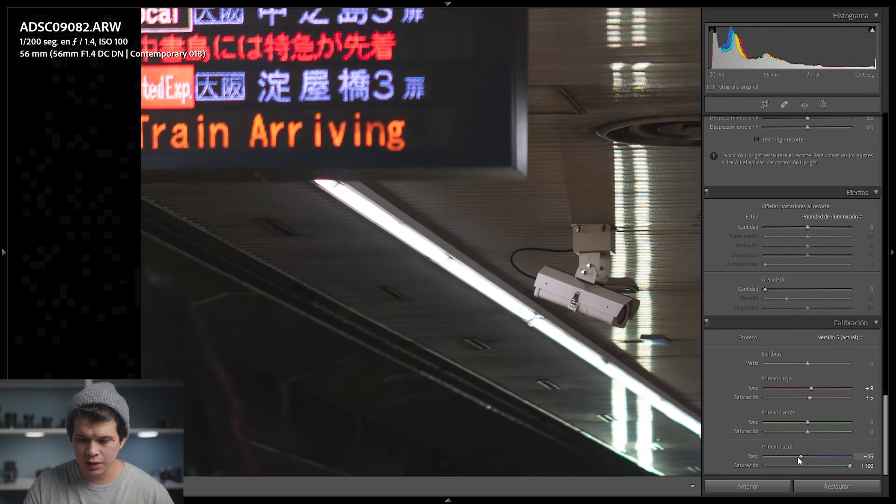
pyautogui.moveTo(850, 465); pyautogui.dragTo(795, 459)
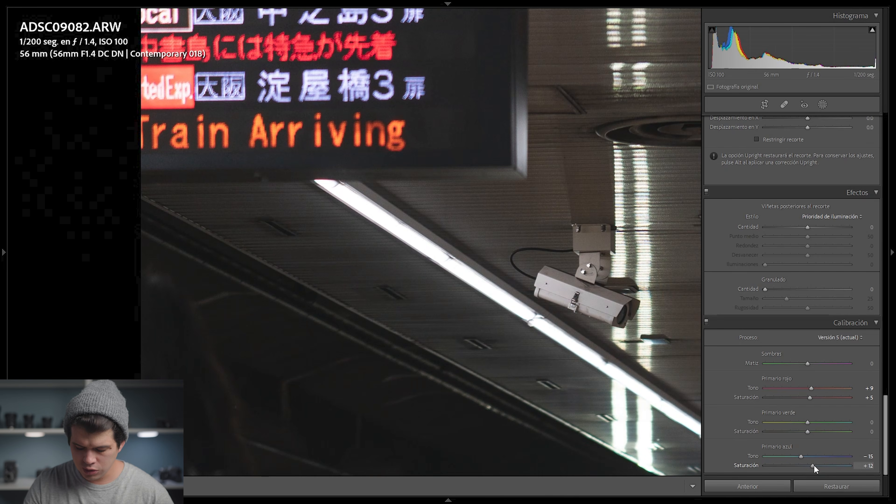
pyautogui.moveTo(814, 465); pyautogui.dragTo(820, 465)
pyautogui.click(537, 322)
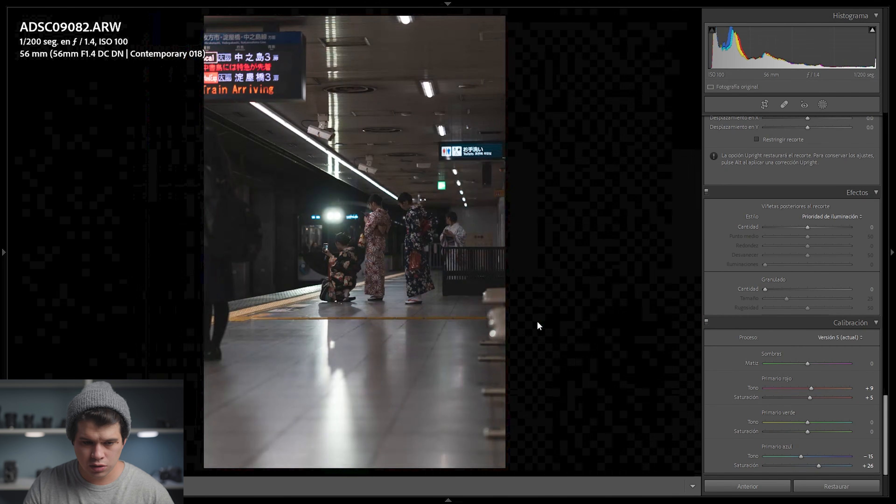
# - Compare the before and after versions side by side, examining the women's kimonos and surrounding details up close
pyautogui.press('y')
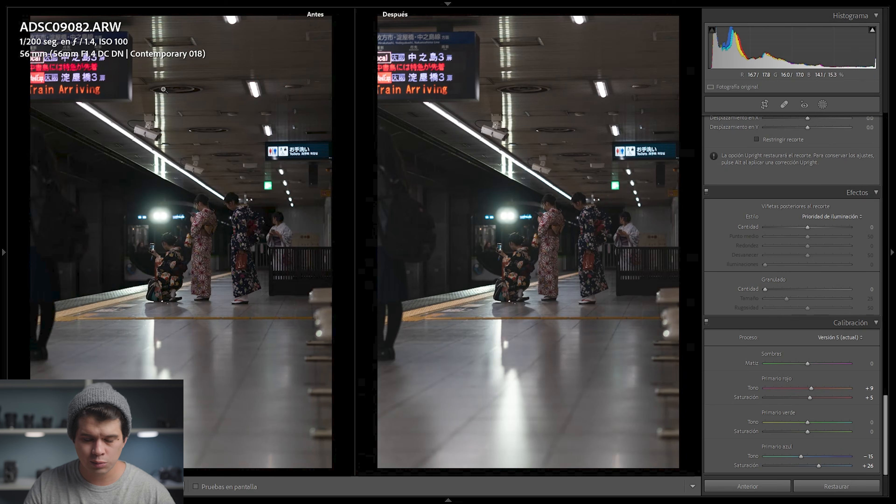
pyautogui.click(557, 225)
pyautogui.moveTo(558, 185); pyautogui.dragTo(564, 199)
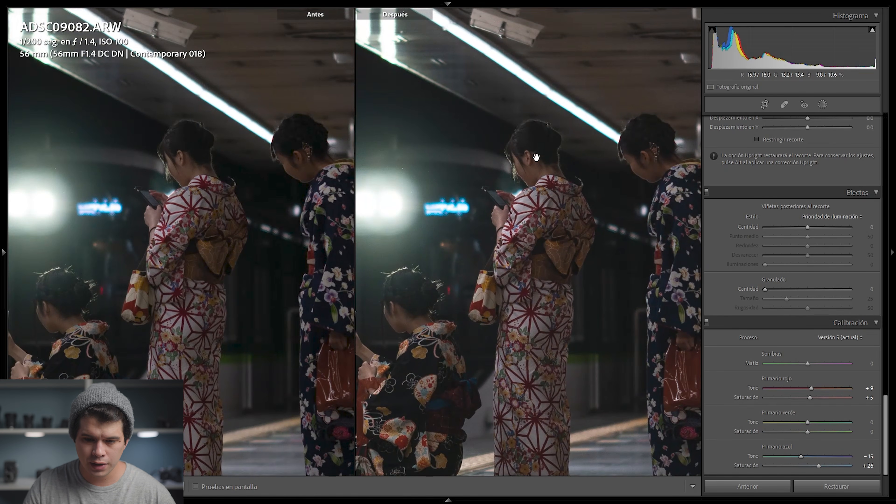
pyautogui.moveTo(656, 279); pyautogui.dragTo(583, 84)
pyautogui.moveTo(564, 146); pyautogui.dragTo(617, 126)
pyautogui.moveTo(518, 183); pyautogui.dragTo(724, 215)
pyautogui.moveTo(644, 167); pyautogui.dragTo(709, 80)
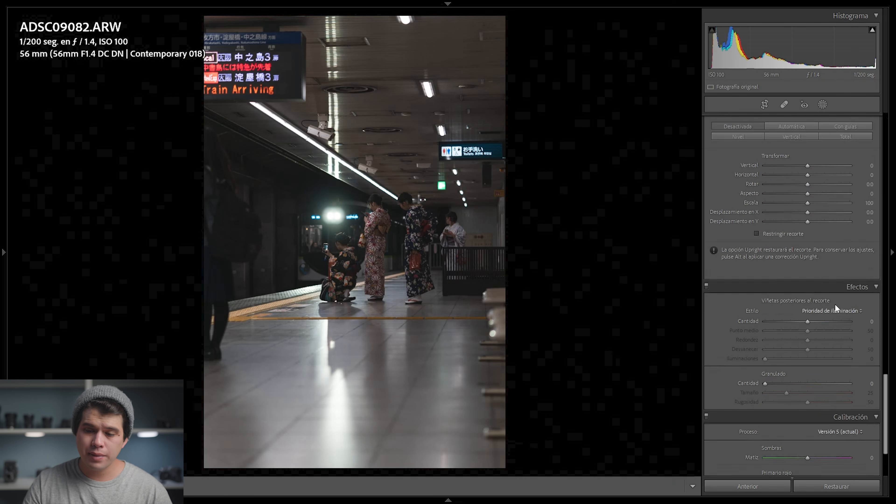
# - Set the HSL hues of the photo to red +29, orange -16 and yellow -32
pyautogui.scroll(15, 832, 304)
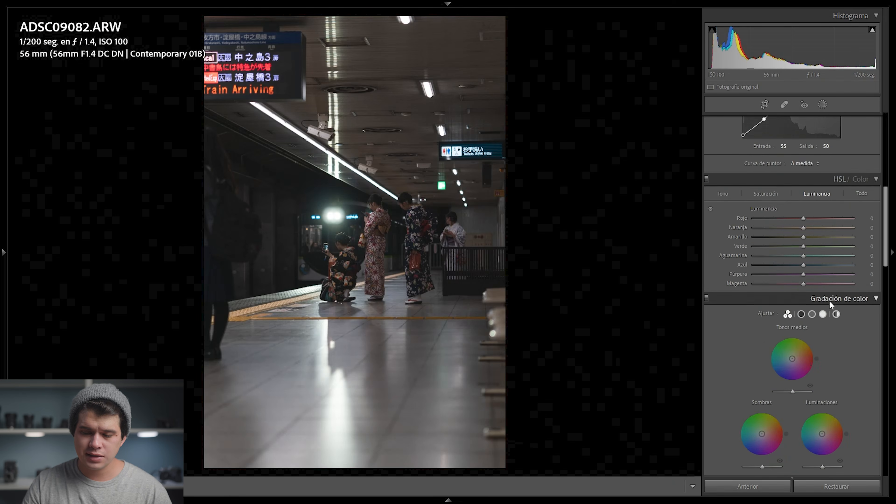
pyautogui.click(725, 193)
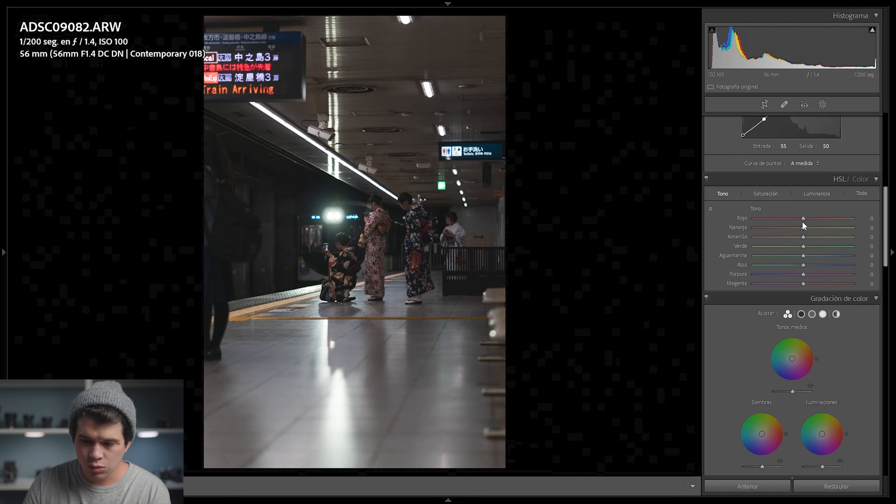
pyautogui.moveTo(808, 217); pyautogui.dragTo(818, 219)
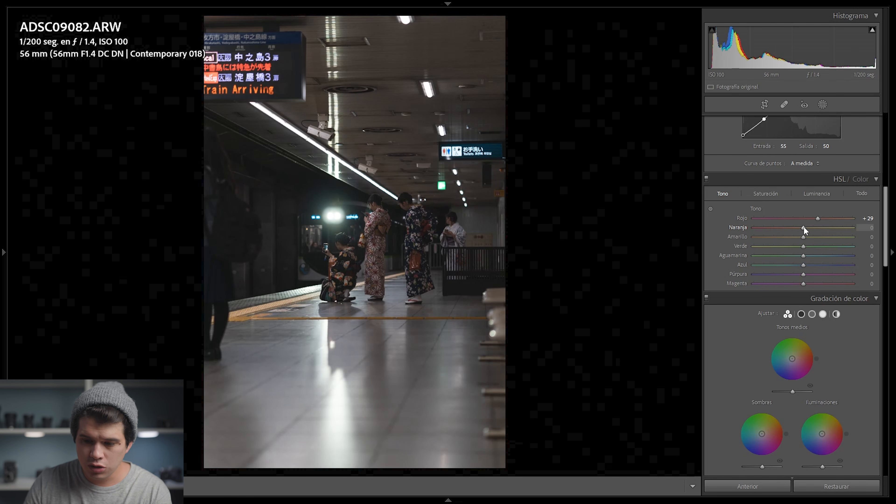
pyautogui.moveTo(804, 227)
pyautogui.mouseDown()
pyautogui.moveTo(843, 223)
pyautogui.moveTo(740, 228)
pyautogui.moveTo(802, 229)
pyautogui.mouseUp()
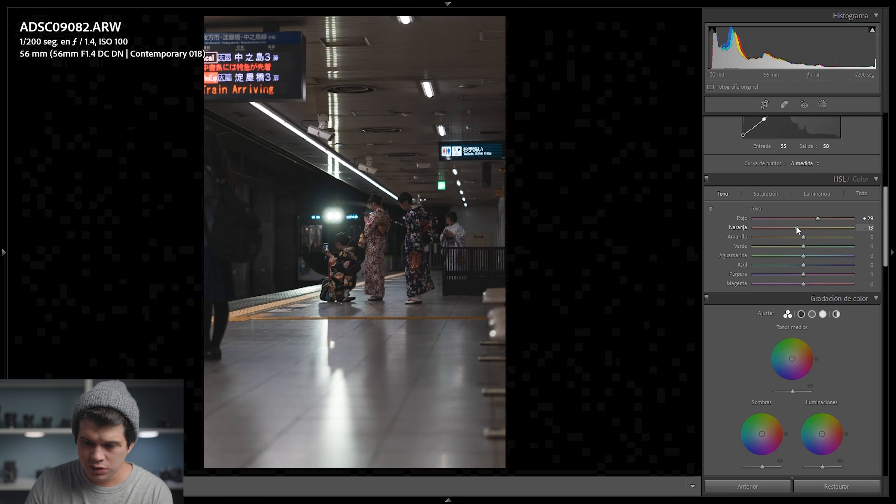
pyautogui.moveTo(804, 237)
pyautogui.mouseDown()
pyautogui.moveTo(842, 237)
pyautogui.moveTo(796, 239)
pyautogui.mouseUp()
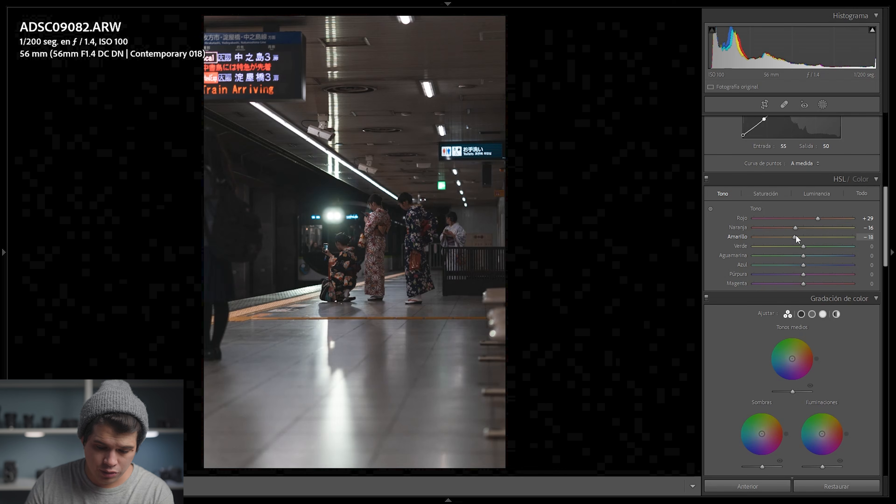
pyautogui.moveTo(789, 235); pyautogui.dragTo(788, 236)
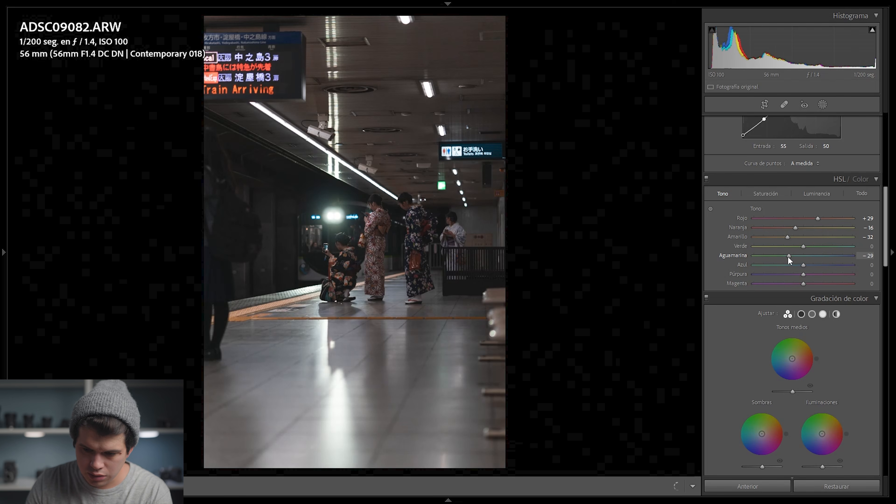
# - Set the HSL hue of aqua to -61 and blue to -12, checking the blue shift on the station sign
pyautogui.moveTo(793, 252)
pyautogui.mouseDown()
pyautogui.moveTo(773, 253)
pyautogui.moveTo(798, 268)
pyautogui.mouseUp()
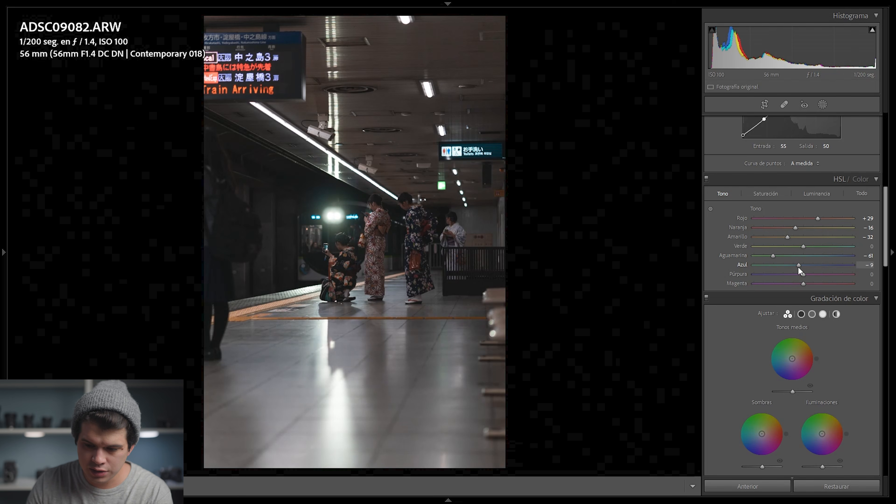
pyautogui.moveTo(799, 269); pyautogui.dragTo(735, 274)
pyautogui.click(268, 40)
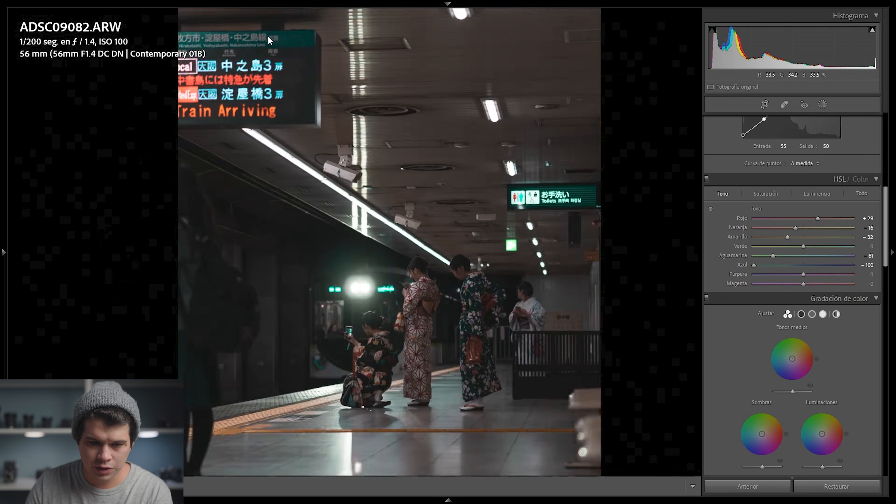
pyautogui.doubleClick(755, 265)
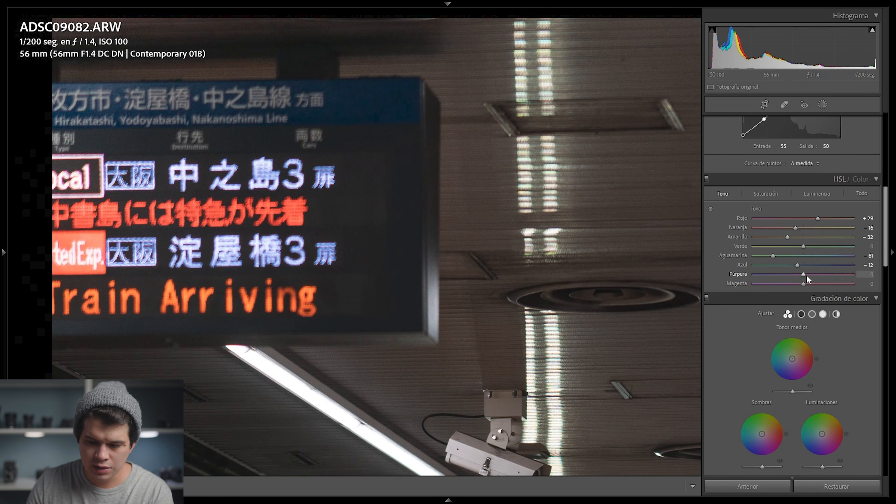
pyautogui.click(506, 240)
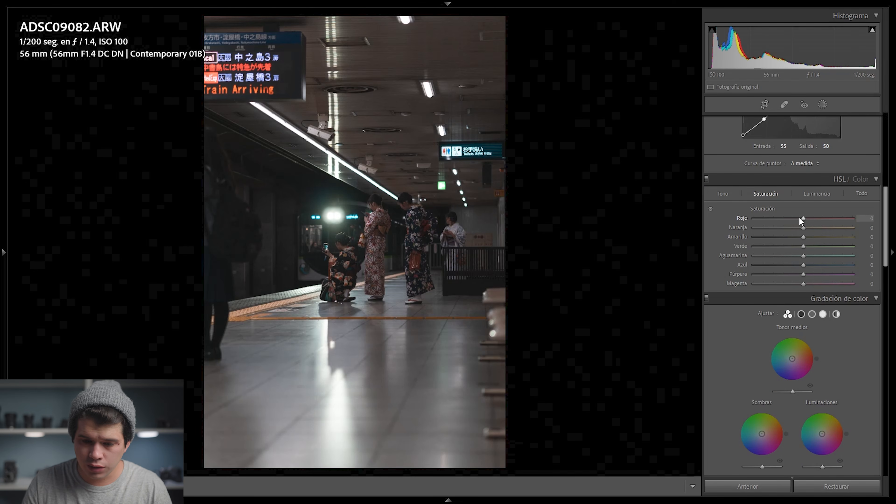
# - Set the HSL saturation of red to -60, orange to +11 and yellow to +58
pyautogui.moveTo(800, 217); pyautogui.dragTo(789, 219)
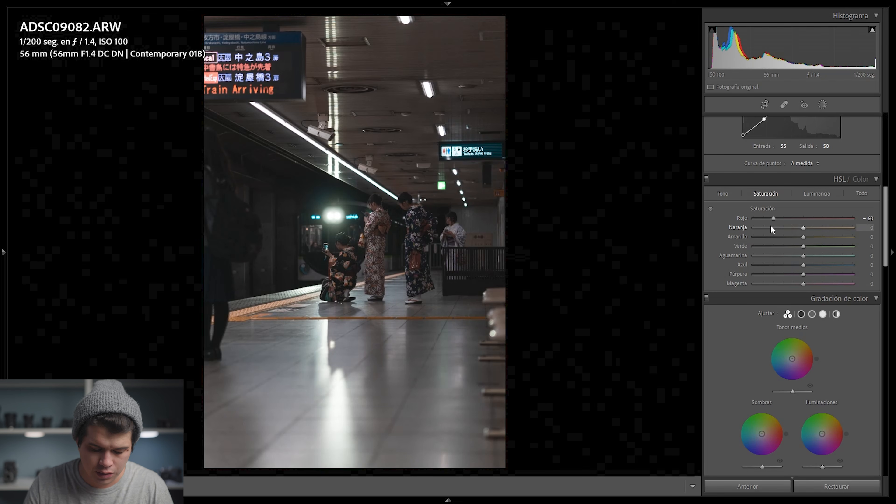
pyautogui.moveTo(805, 228); pyautogui.dragTo(812, 230)
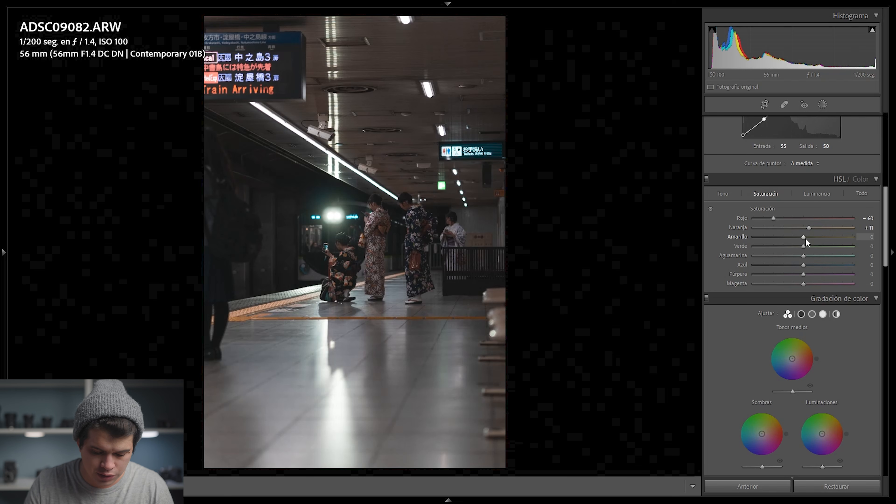
pyautogui.moveTo(805, 238); pyautogui.dragTo(826, 240)
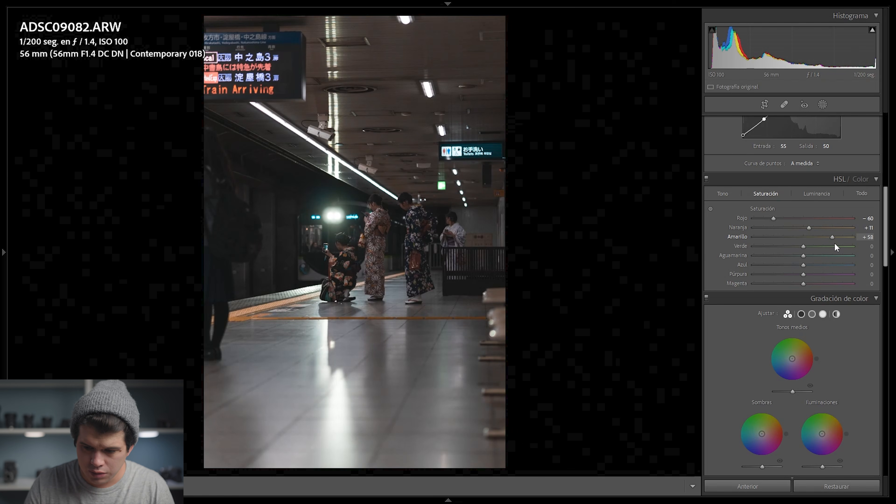
# - Examine the platform's yellow edge line up close with the HSL adjustments switched off and on
pyautogui.click(246, 320)
pyautogui.moveTo(246, 320); pyautogui.dragTo(718, 178)
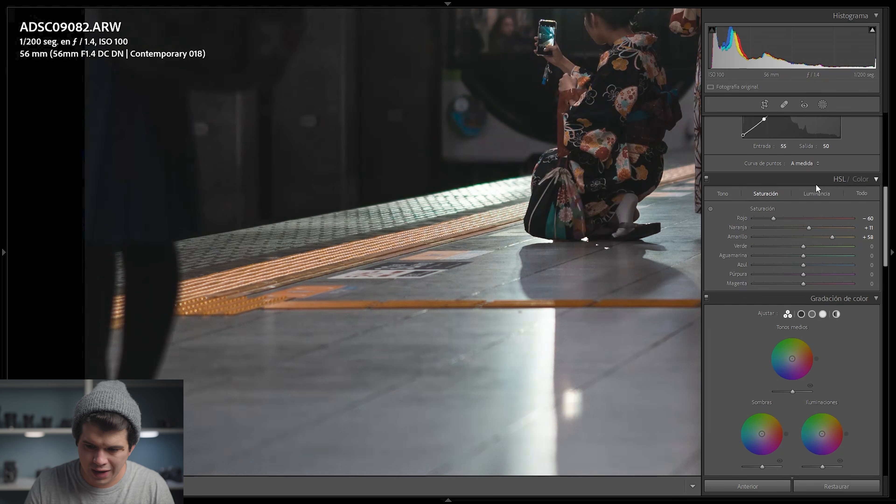
pyautogui.click(707, 179)
pyautogui.click(707, 179)
pyautogui.click(707, 180)
pyautogui.click(707, 179)
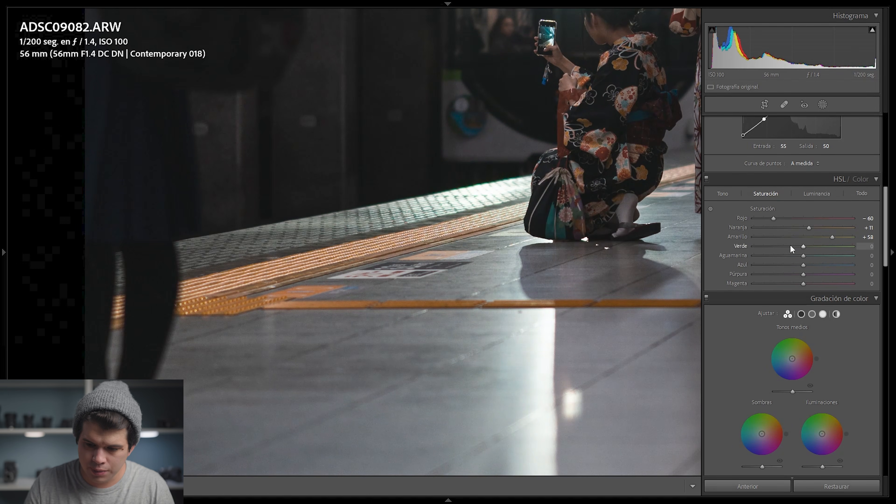
# - Set the HSL saturation of green to -84, aqua to -46, blue to -42 and purple to -85, and compare before and after
pyautogui.moveTo(807, 247); pyautogui.dragTo(800, 248)
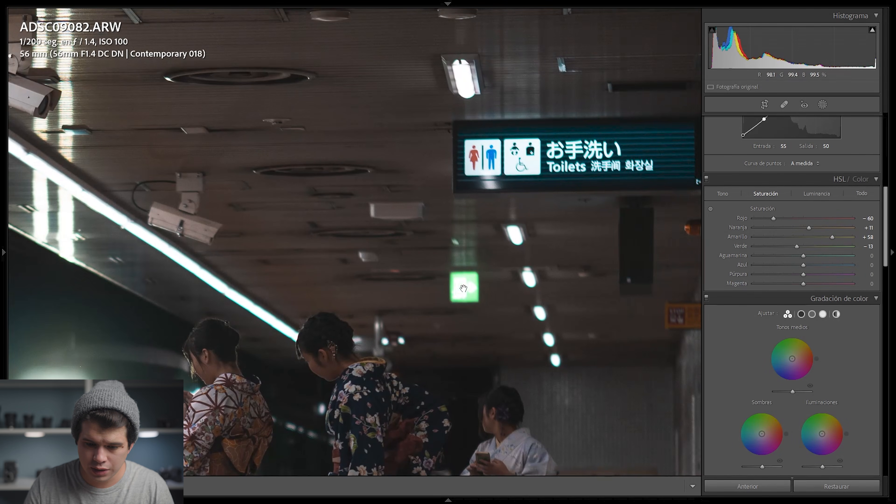
pyautogui.moveTo(799, 249); pyautogui.dragTo(764, 245)
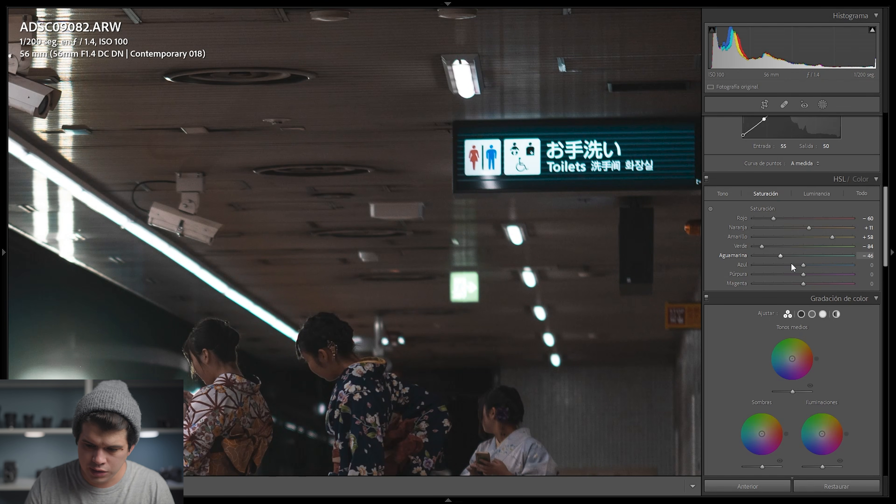
pyautogui.moveTo(803, 265); pyautogui.dragTo(783, 264)
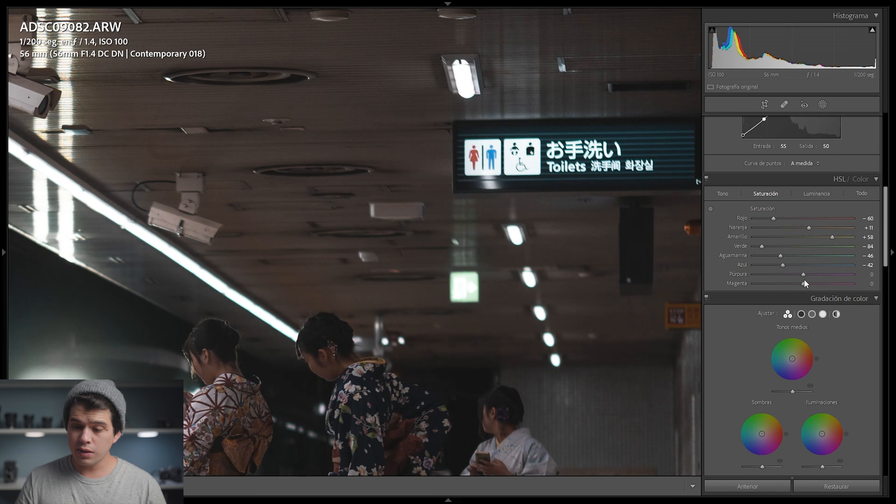
pyautogui.moveTo(804, 274); pyautogui.dragTo(763, 274)
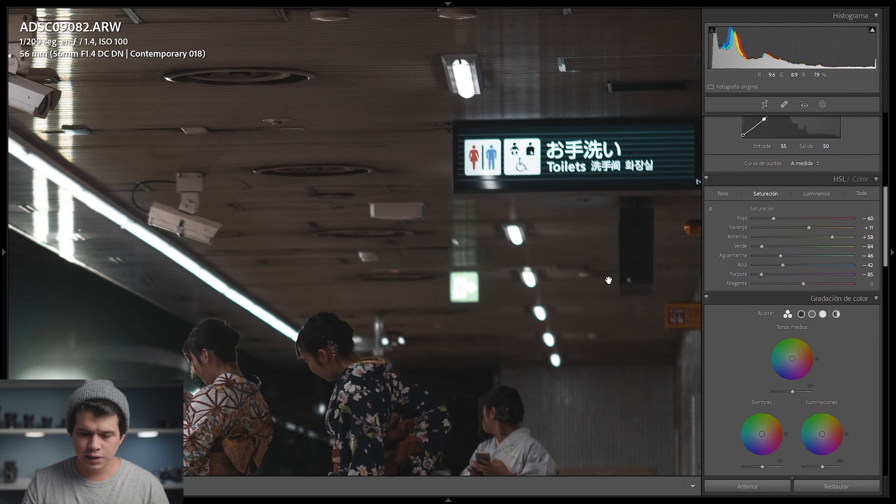
pyautogui.click(558, 266)
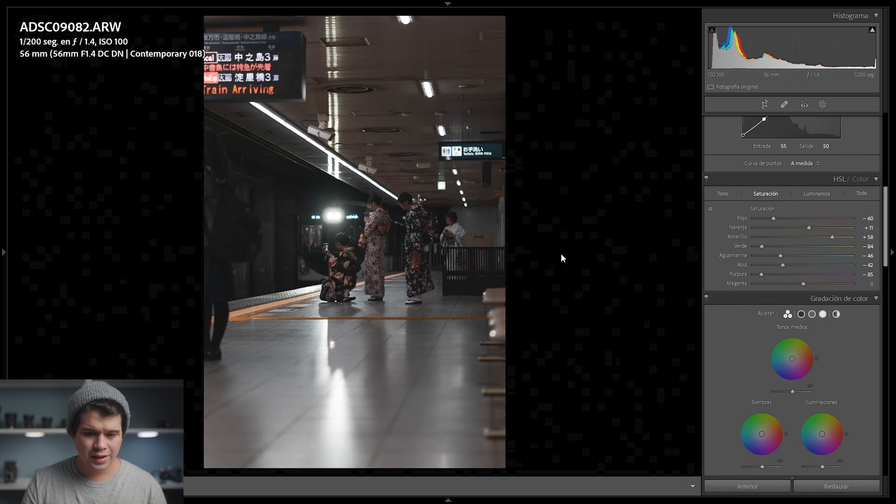
pyautogui.press('y')
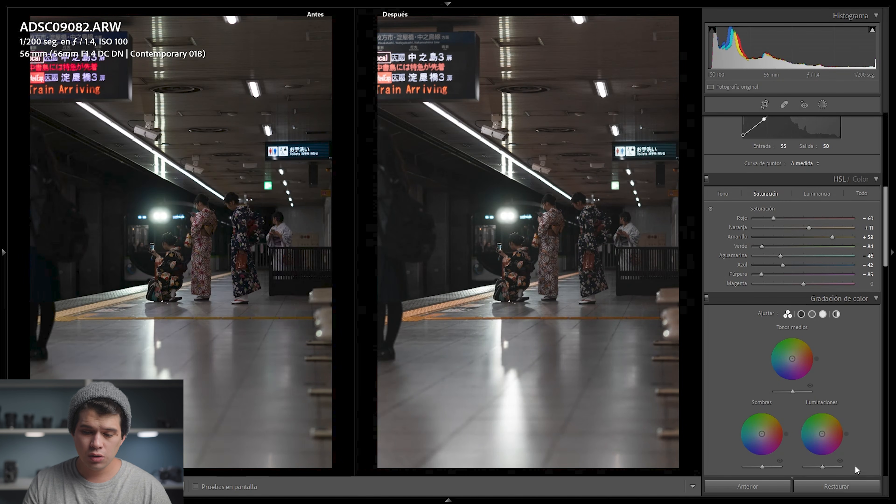
# - Set the HSL luminance of orange to +9 and yellow to +14, checking the platform's yellow line up close
pyautogui.click(814, 192)
pyautogui.press('y')
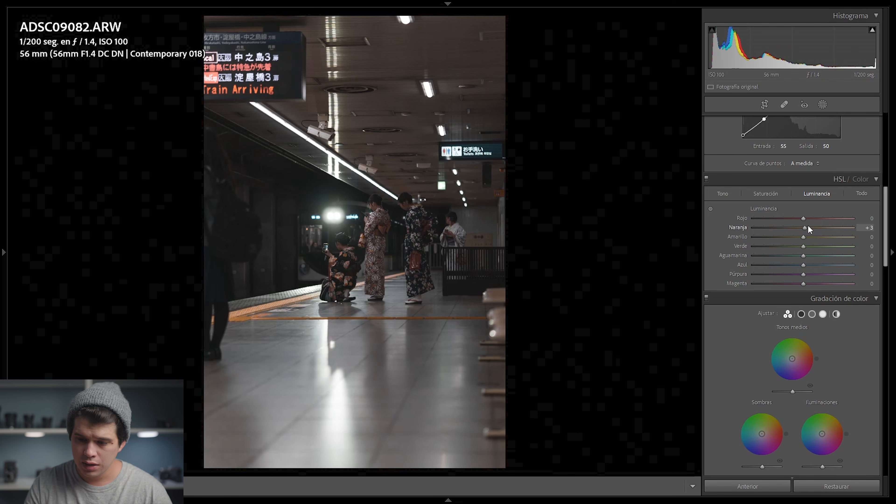
pyautogui.moveTo(806, 237); pyautogui.dragTo(891, 237)
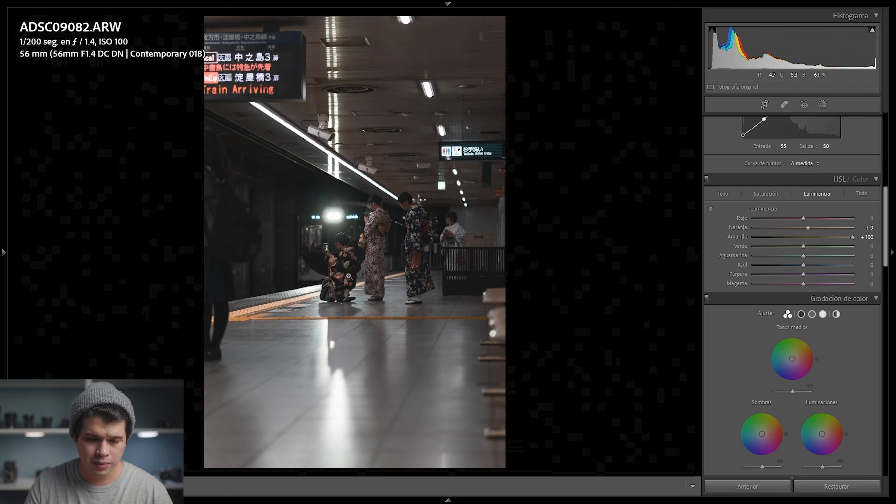
pyautogui.click(220, 327)
pyautogui.moveTo(852, 237); pyautogui.dragTo(829, 239)
pyautogui.click(829, 235)
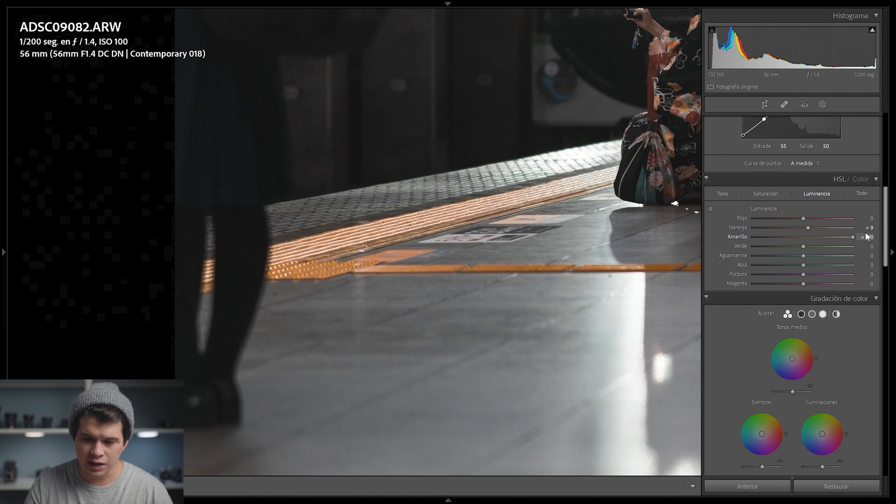
pyautogui.moveTo(841, 238); pyautogui.dragTo(823, 245)
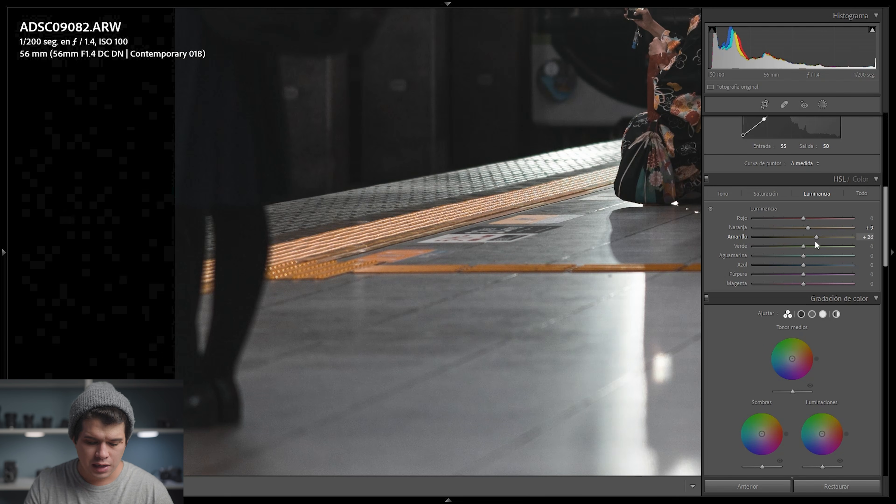
pyautogui.moveTo(814, 241); pyautogui.dragTo(808, 240)
pyautogui.click(648, 277)
pyautogui.click(626, 231)
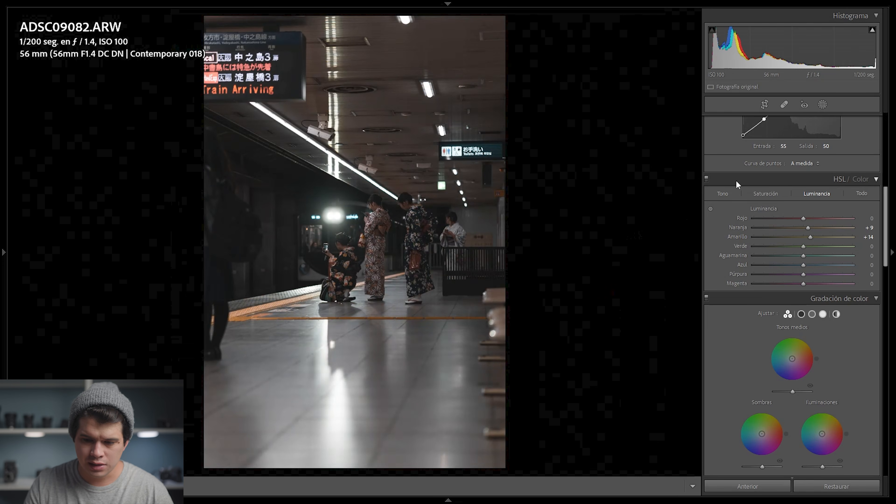
# - Switch the HSL adjustments off and on repeatedly to judge their effect on the whole photo
pyautogui.click(706, 178)
pyautogui.click(707, 178)
pyautogui.click(706, 177)
pyautogui.click(706, 178)
pyautogui.click(706, 178)
pyautogui.click(706, 178)
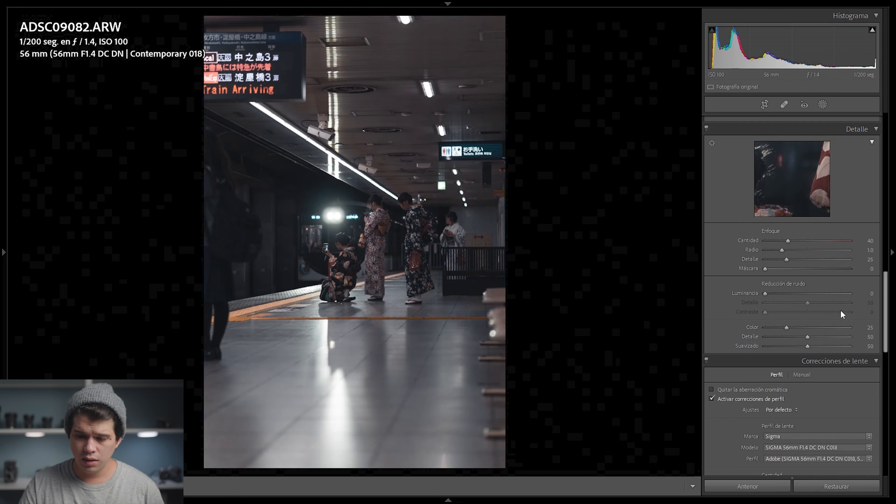
# - Save the current edit as a develop preset named "TFA - Edit-Like Werd_"
pyautogui.scroll(10, 839, 317)
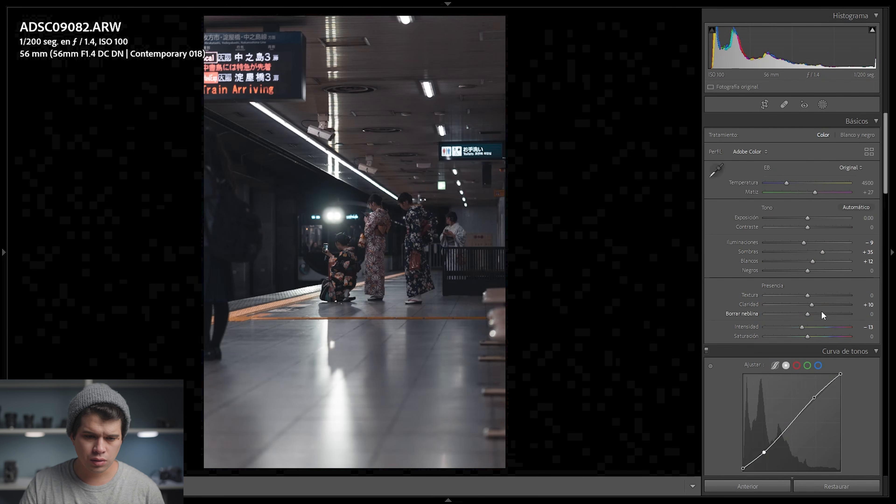
pyautogui.moveTo(2, 203)
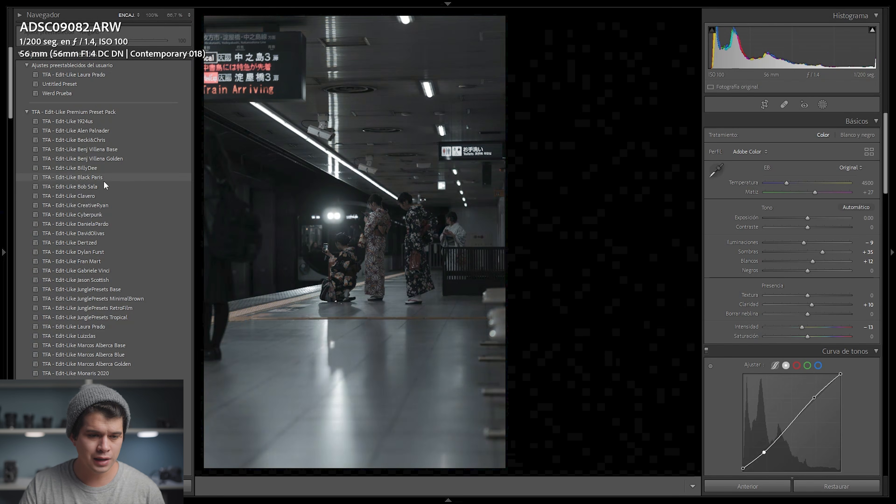
pyautogui.click(187, 53)
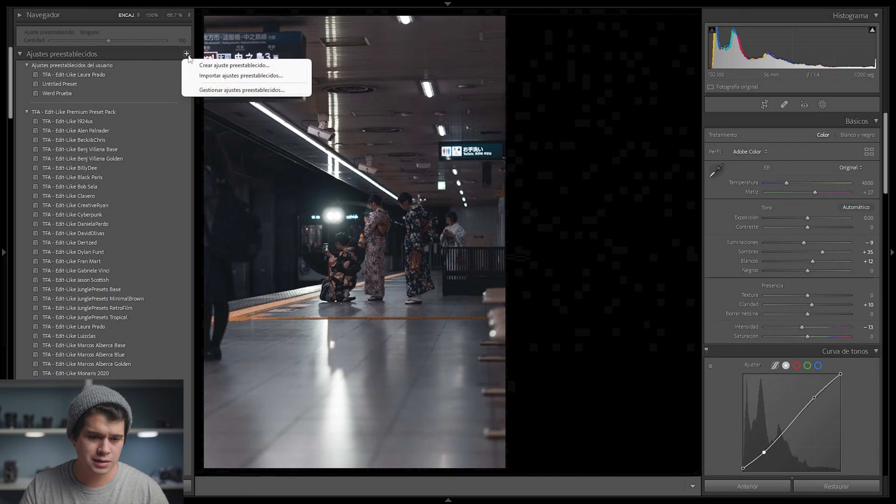
pyautogui.click(198, 66)
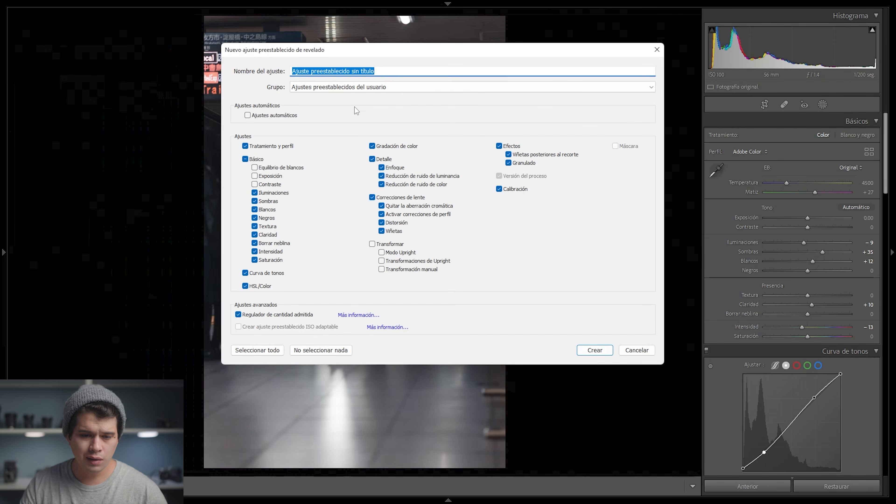
pyautogui.write('TFA - Edit-Like Werd_')
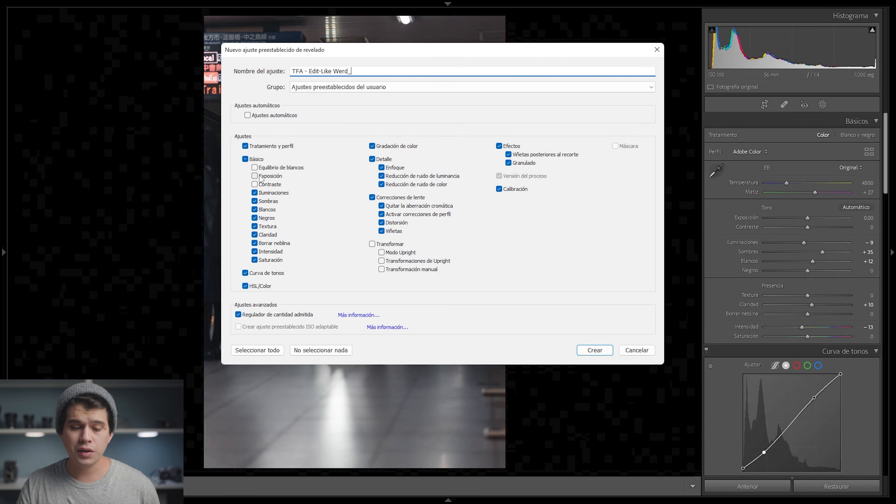
pyautogui.click(600, 352)
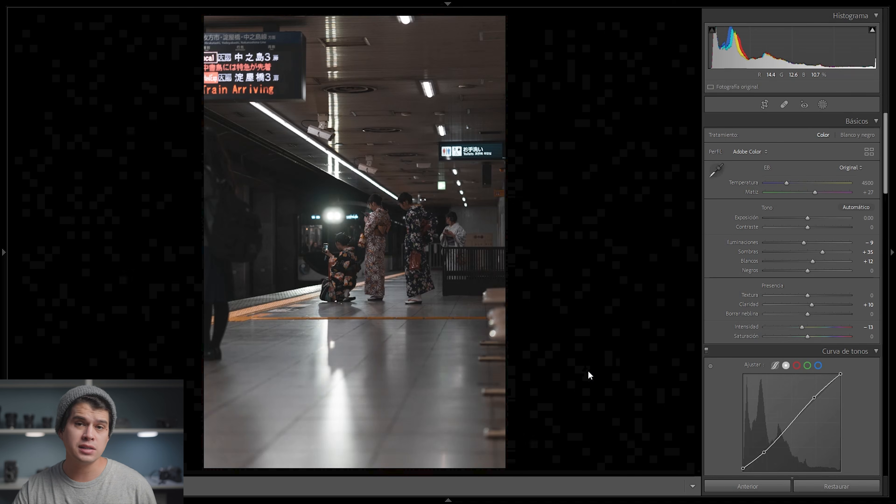
# - Tint the shadows blue in color grading with hue 233 and saturation 16
pyautogui.scroll(-10, 874, 190)
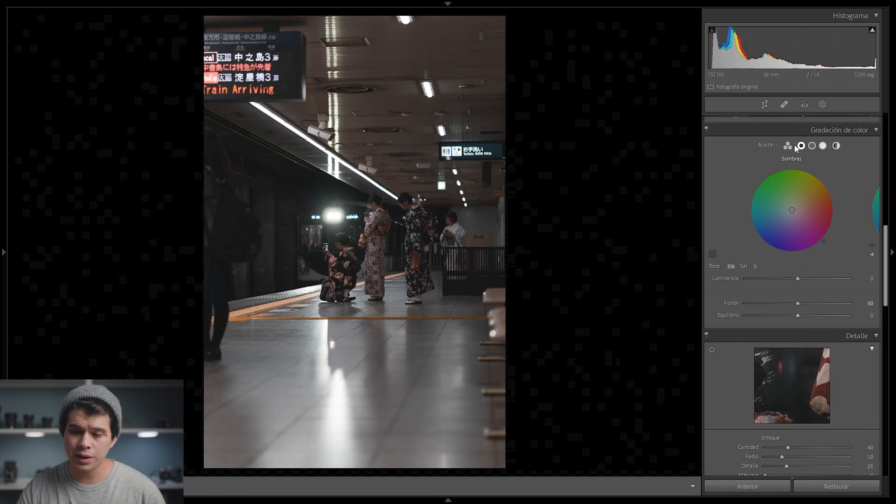
pyautogui.click(788, 145)
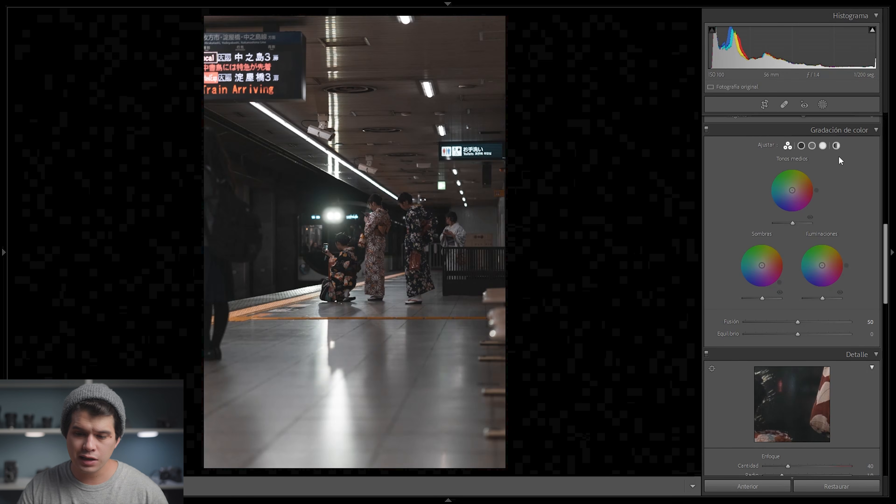
pyautogui.click(801, 146)
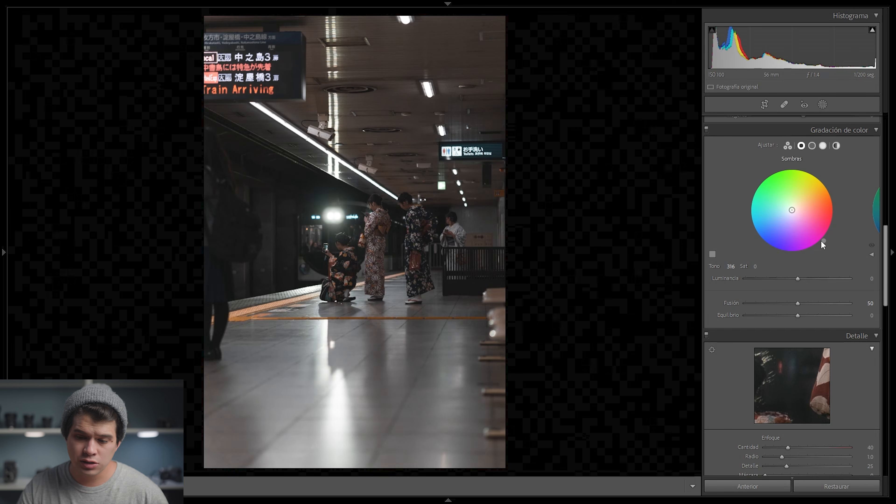
pyautogui.moveTo(774, 250); pyautogui.dragTo(765, 245)
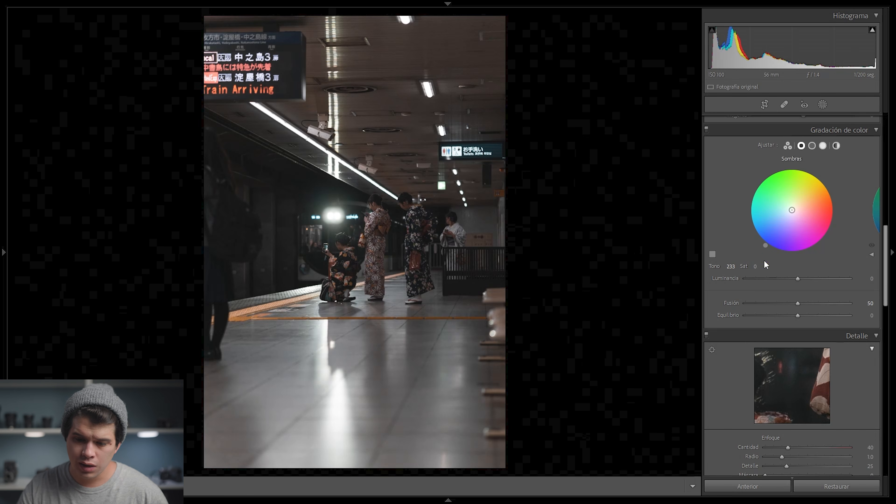
pyautogui.moveTo(758, 266); pyautogui.dragTo(795, 266)
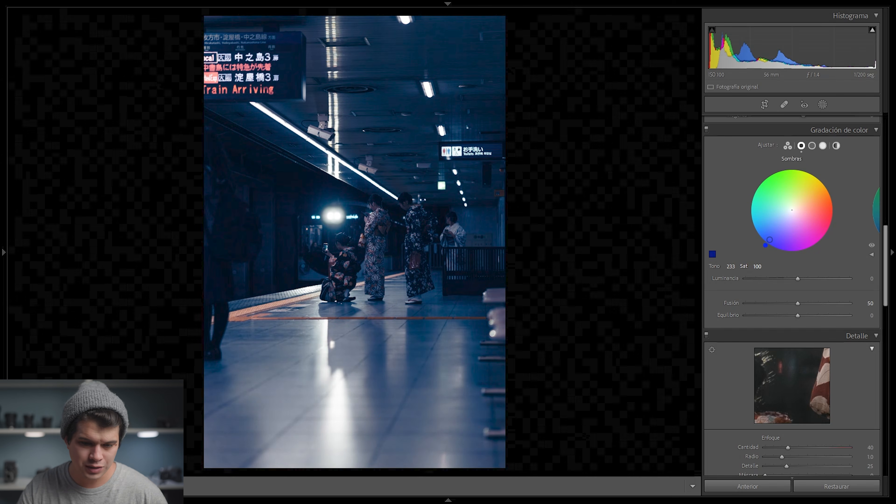
pyautogui.moveTo(769, 239); pyautogui.dragTo(787, 215)
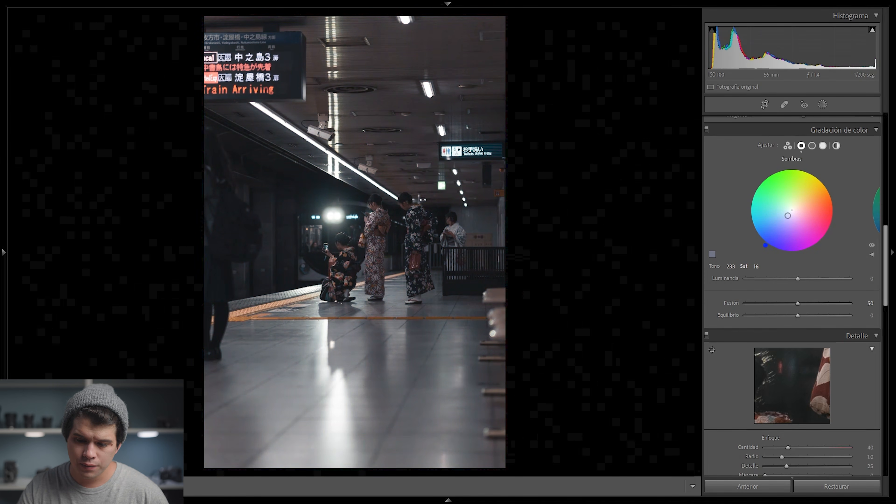
# - Compare before and after side by side, examining the dark tunnel area up close for the shadow tint
pyautogui.press('y')
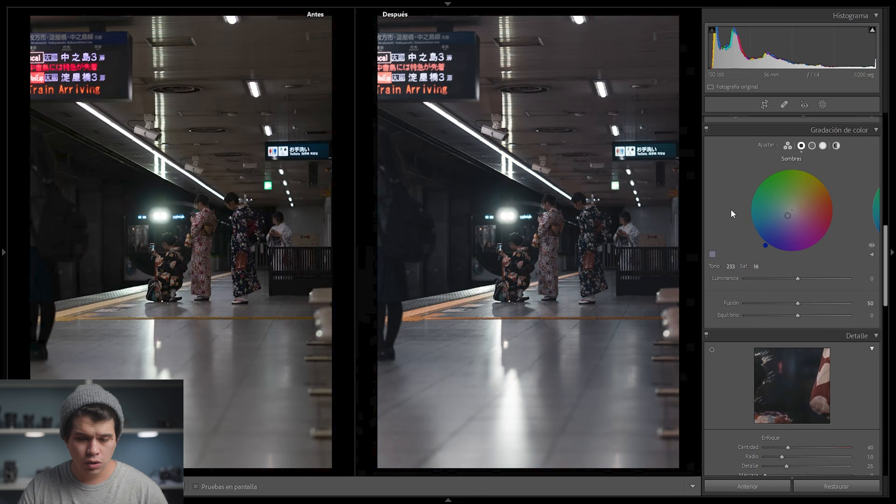
pyautogui.click(437, 190)
pyautogui.moveTo(438, 190); pyautogui.dragTo(534, 243)
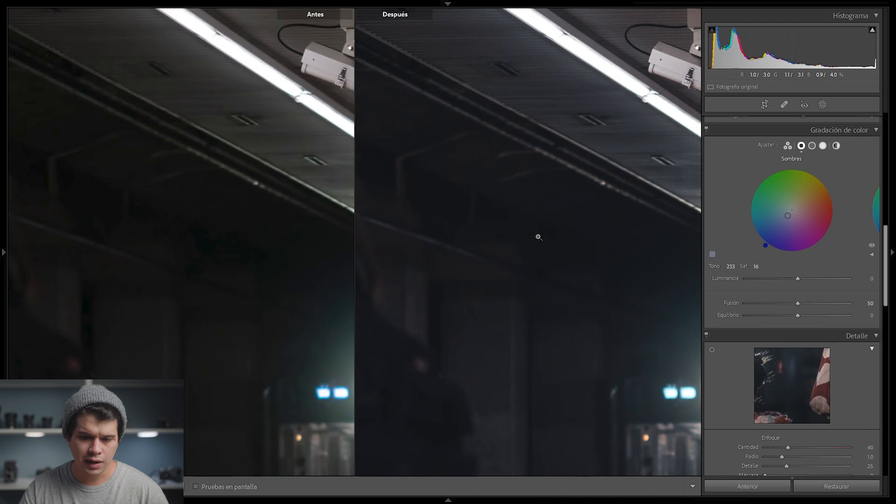
pyautogui.click(536, 237)
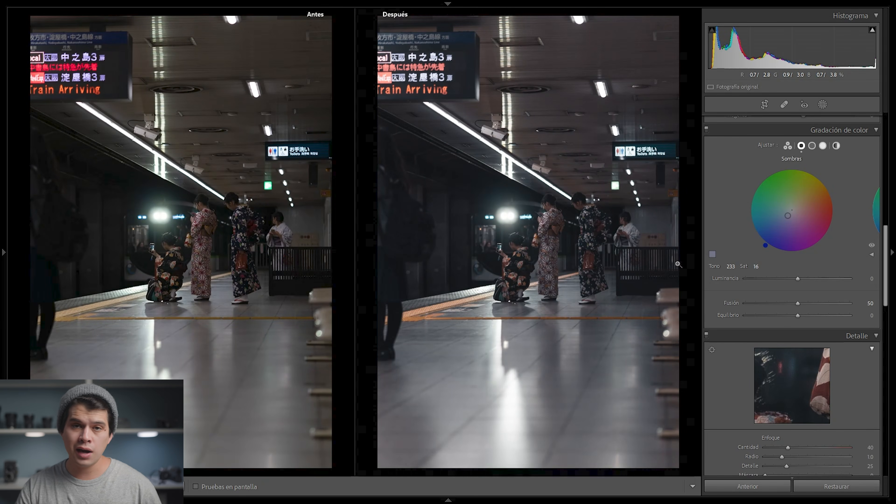
# - Try a stronger saturation for the blue shadow tint, and restore it to 16
pyautogui.moveTo(756, 271); pyautogui.dragTo(757, 269)
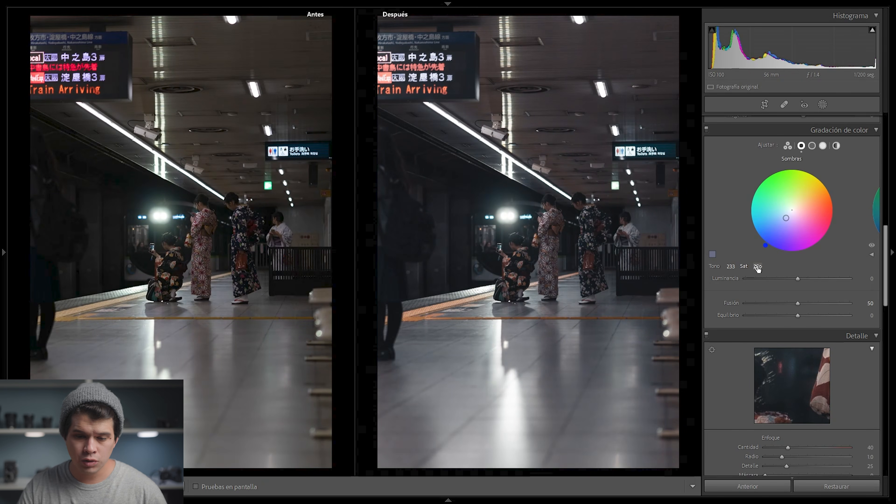
pyautogui.click(756, 266)
pyautogui.write('16')
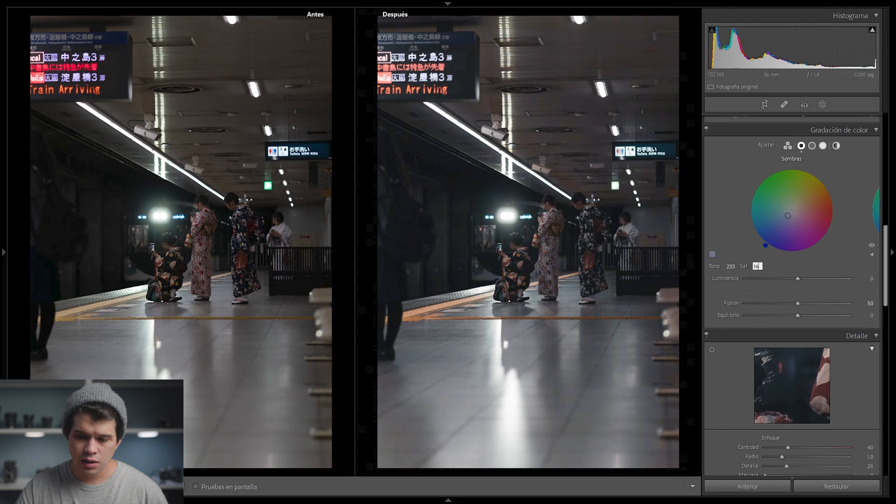
pyautogui.press('Return')
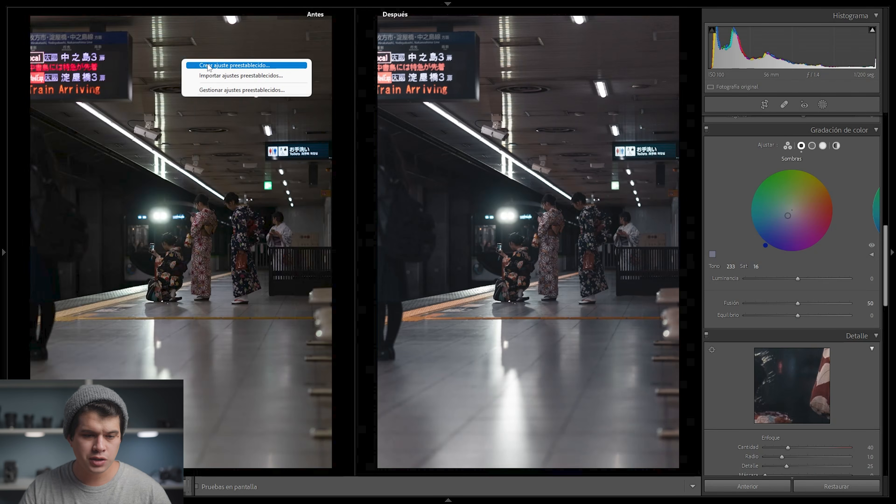
# - Save the blue-tinted edit as a preset named "TFA - Edit-Like Werd_ Blue" in the TFA - Edit-Like V2 Premium Preset Pack group
pyautogui.click(240, 63)
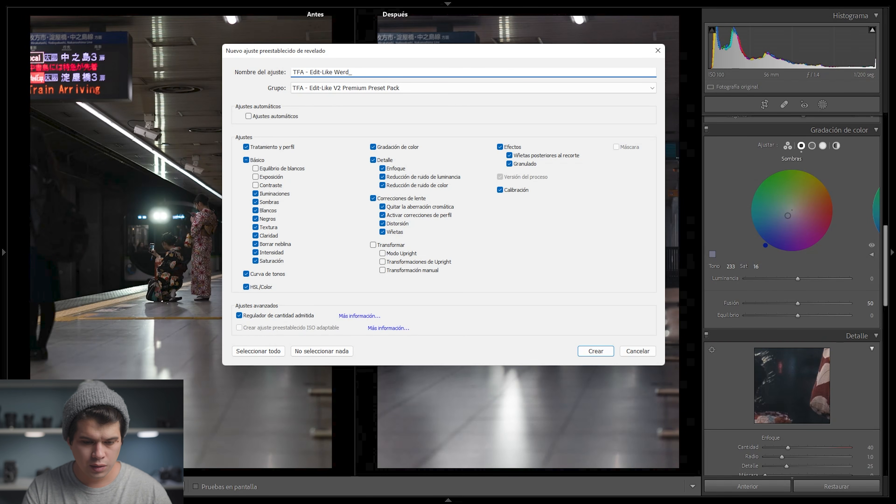
pyautogui.write('Blue')
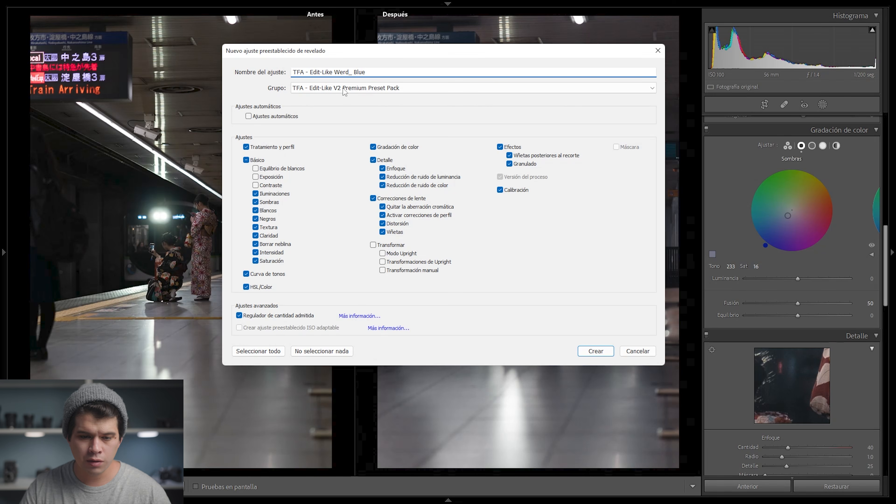
pyautogui.click(595, 351)
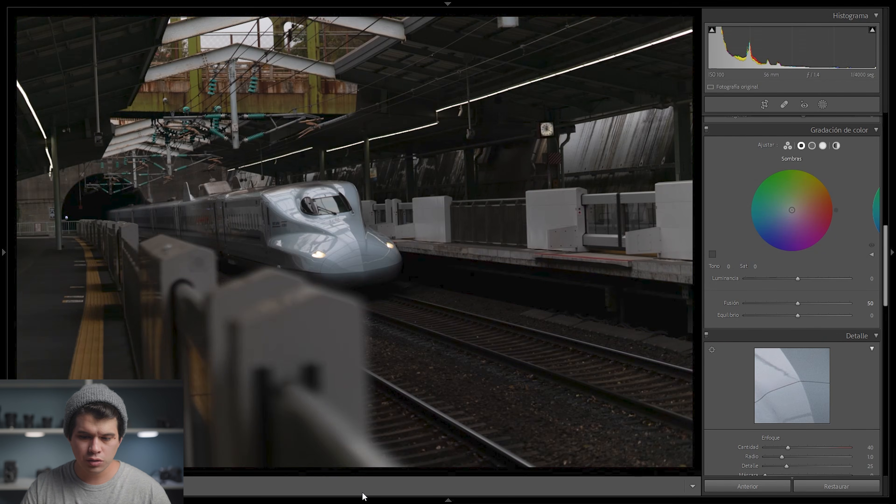
# - Apply the TFA - Edit-Like Werd_ preset to the silver train photo, replace it with TFA - Edit-Like Werd_ Blue, and compare before and after
pyautogui.moveTo(1, 252)
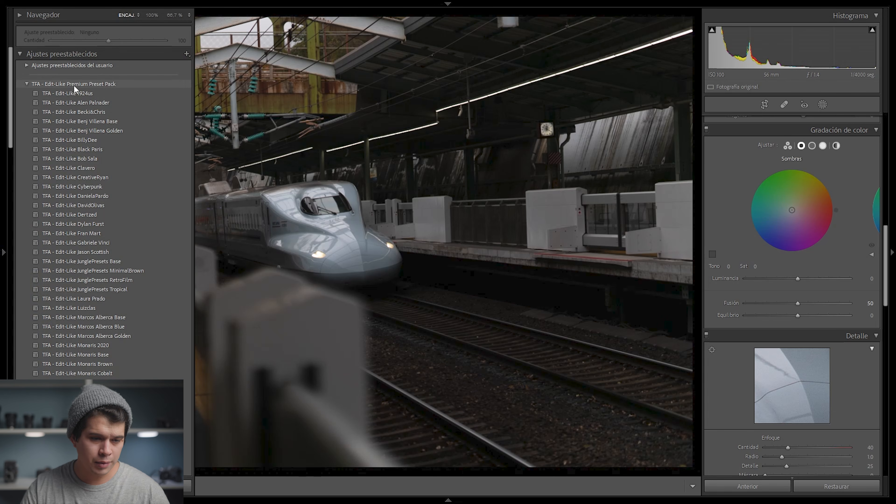
pyautogui.click(29, 85)
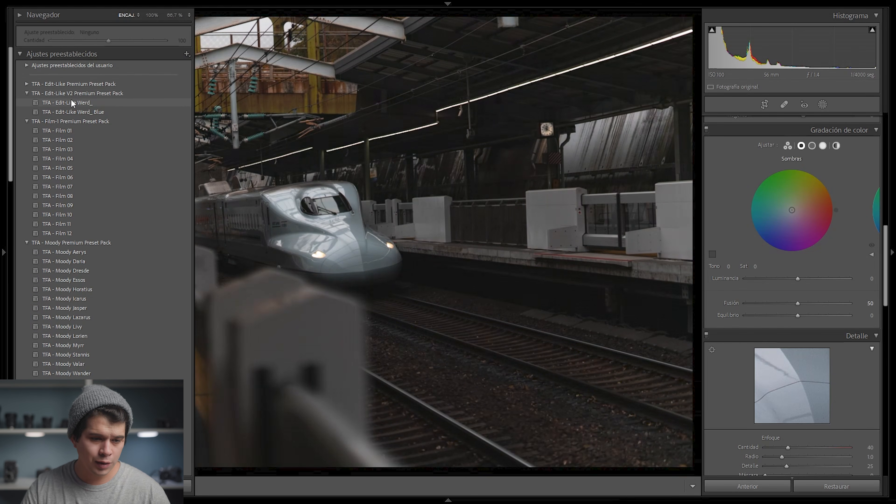
pyautogui.click(81, 104)
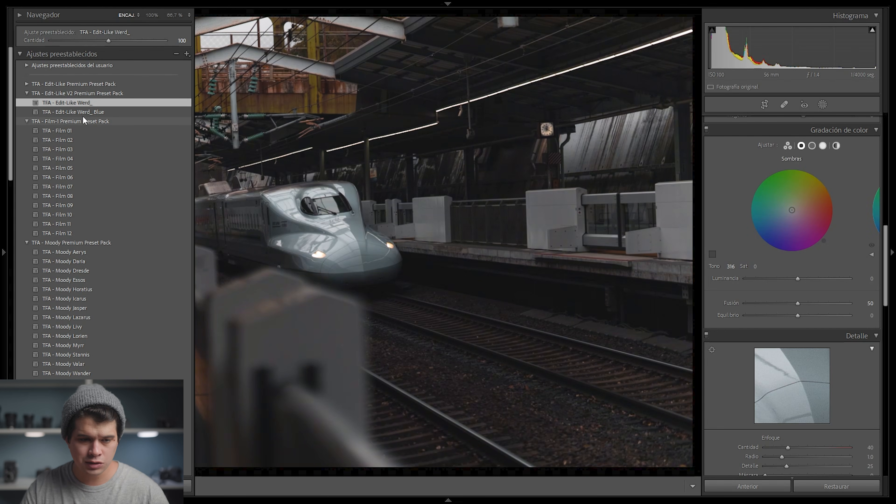
pyautogui.click(83, 114)
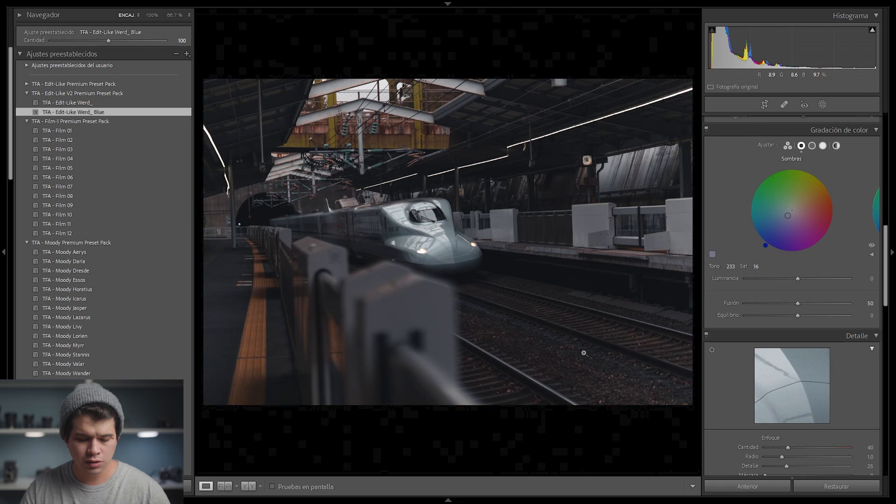
pyautogui.hotkey('alt', 'y')
pyautogui.moveTo(447, 357); pyautogui.dragTo(517, 337)
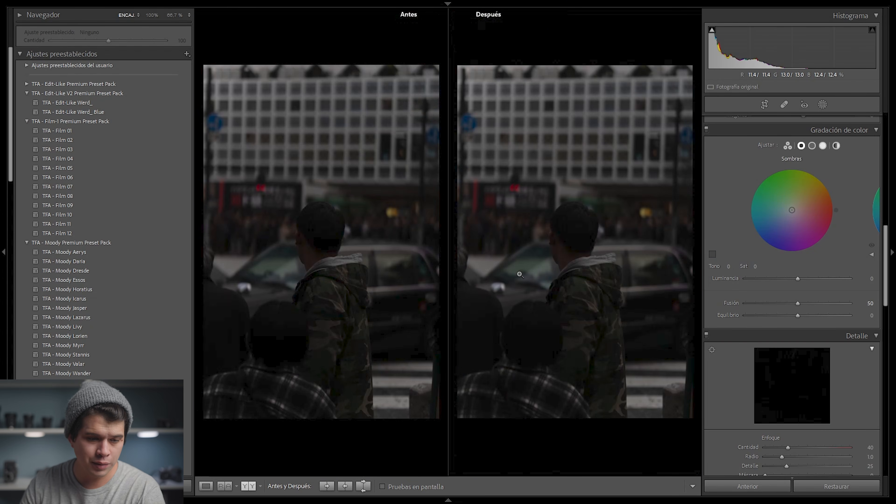
# - Apply the TFA - Edit-Like Werd_ preset to the street crossing photo, set exposure to +1.43, and compare before and after side by side
pyautogui.click(114, 104)
pyautogui.scroll(10, 793, 212)
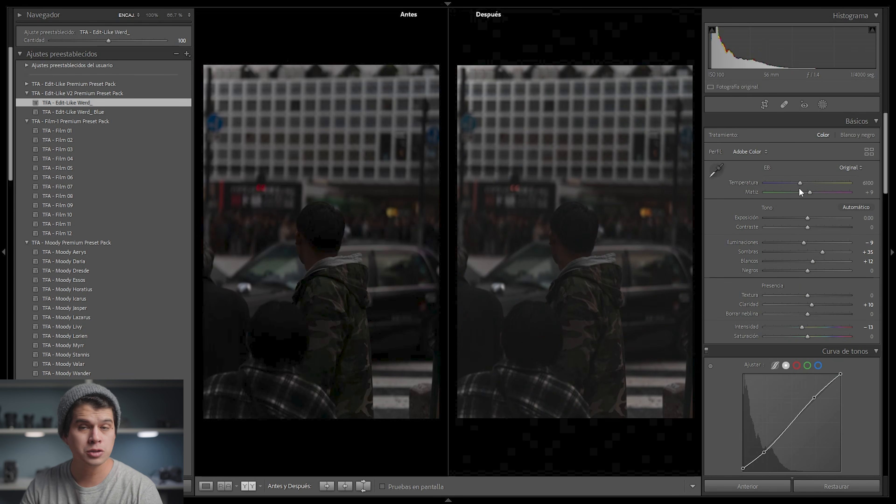
pyautogui.moveTo(810, 216); pyautogui.dragTo(820, 218)
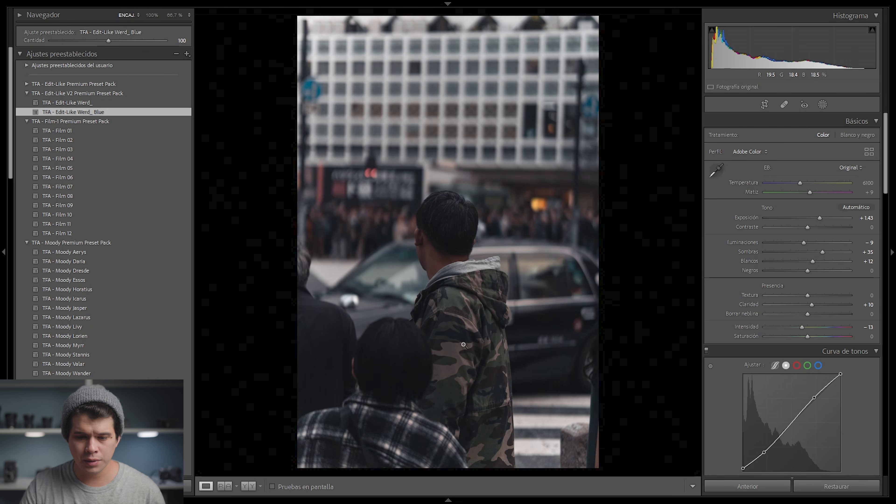
pyautogui.press('y')
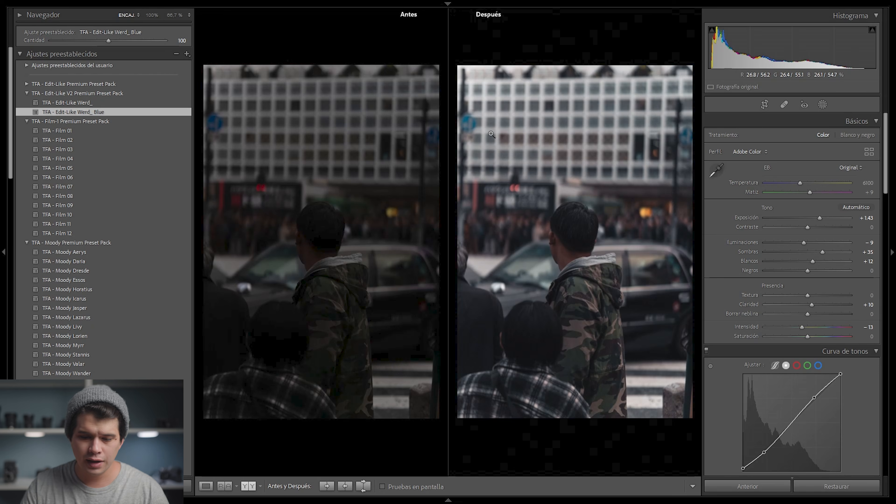
pyautogui.press('y')
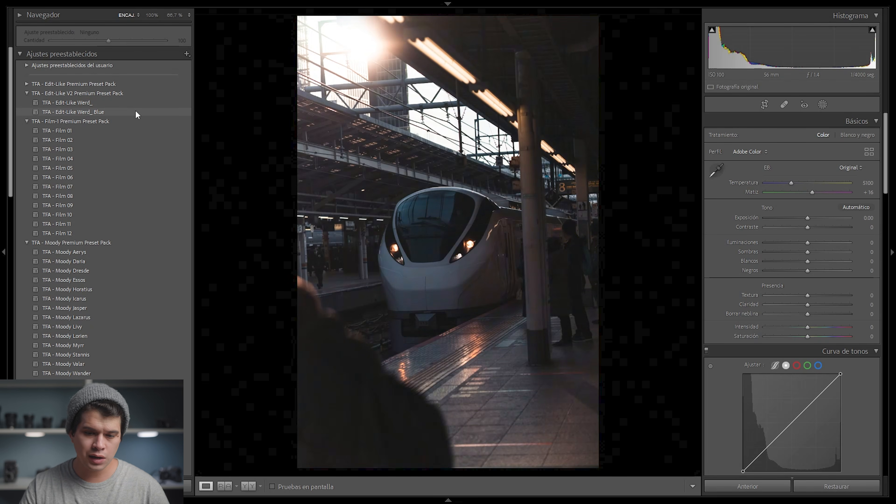
# - Apply the TFA - Edit-Like Werd_ preset to the platform train photo and review its HSL saturation settings
pyautogui.click(137, 102)
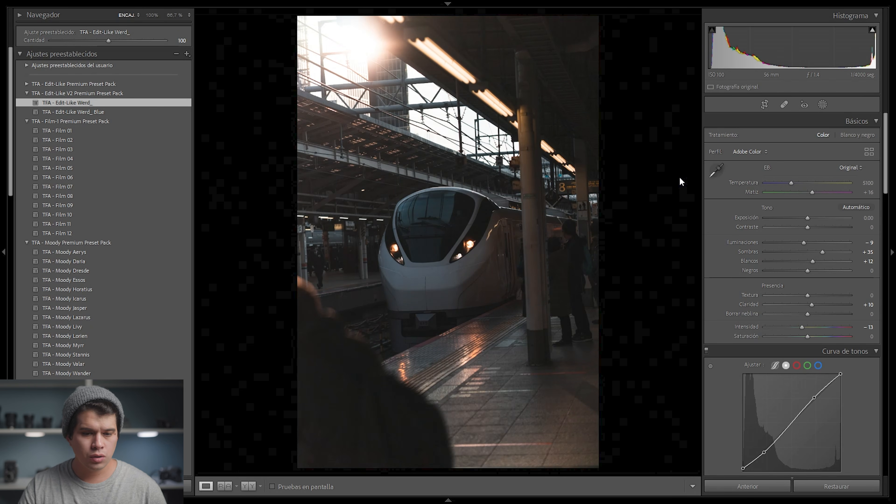
pyautogui.scroll(-6, 805, 257)
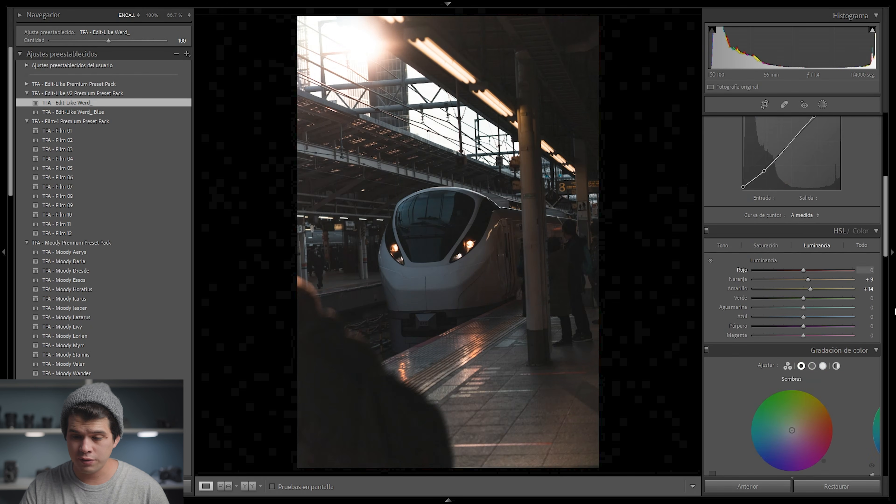
pyautogui.click(773, 246)
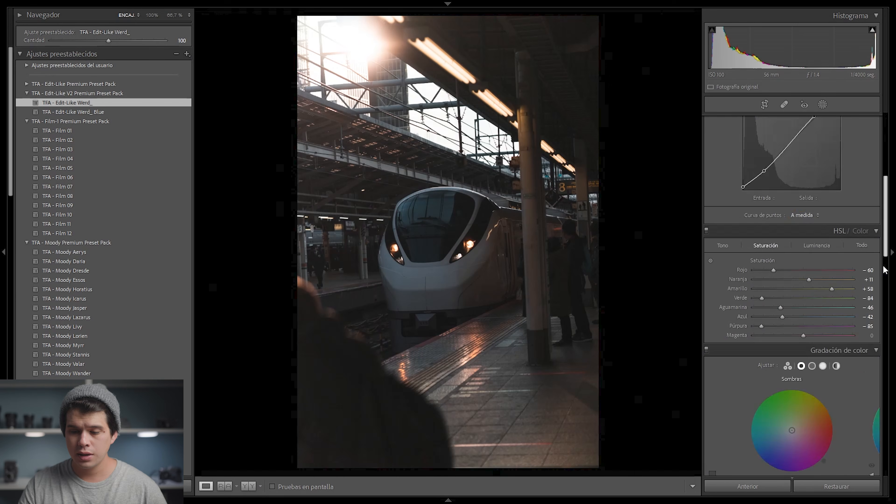
pyautogui.scroll(-3, 839, 284)
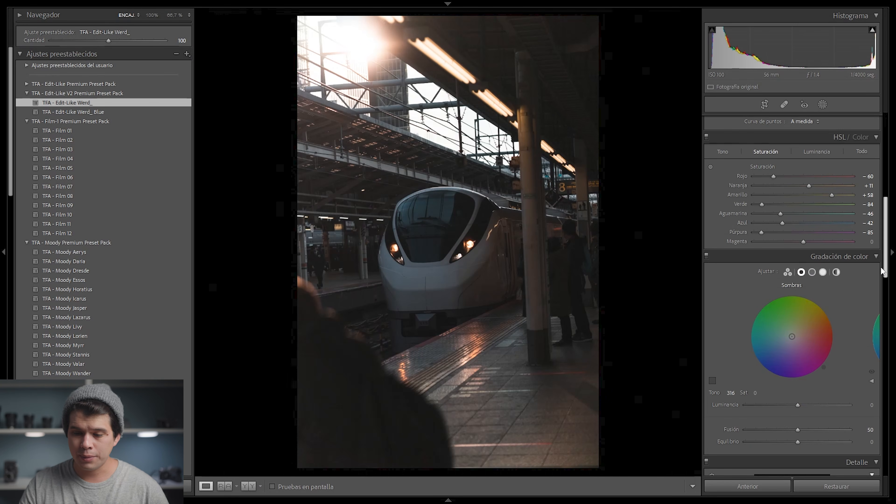
# - Tint the midtones orange in color grading with hue 32 and saturation 63
pyautogui.click(812, 273)
pyautogui.scroll(-3, 818, 275)
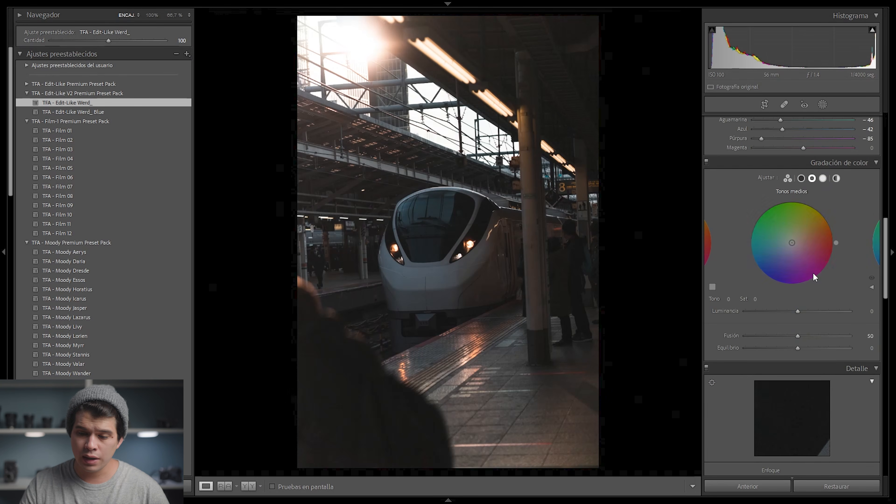
pyautogui.moveTo(803, 248); pyautogui.dragTo(800, 240)
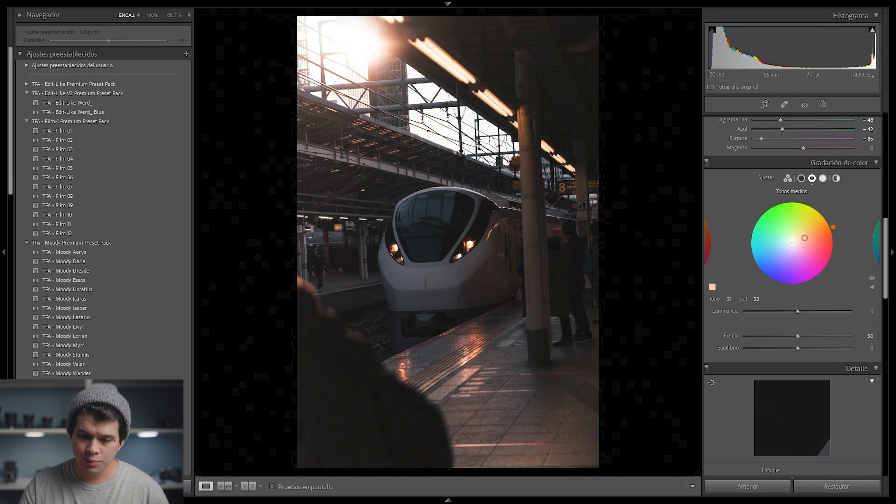
pyautogui.moveTo(806, 201); pyautogui.dragTo(773, 203)
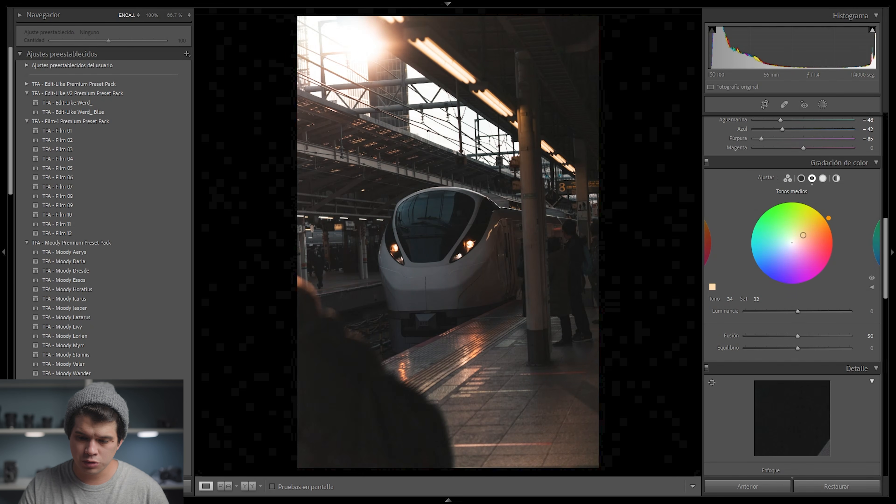
pyautogui.moveTo(804, 236)
pyautogui.mouseDown()
pyautogui.moveTo(824, 223)
pyautogui.moveTo(808, 232)
pyautogui.mouseUp()
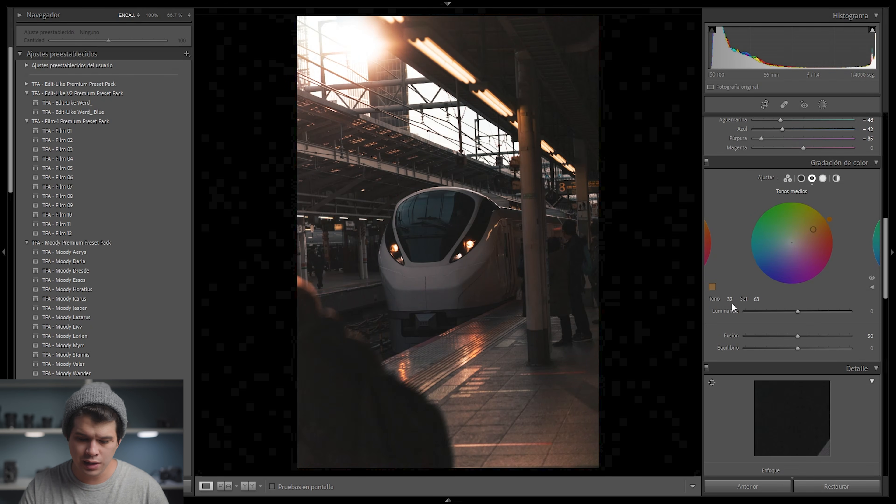
# - Compare before and after side by side, examining the train's windshield and headlights up close for the orange tint
pyautogui.press('y')
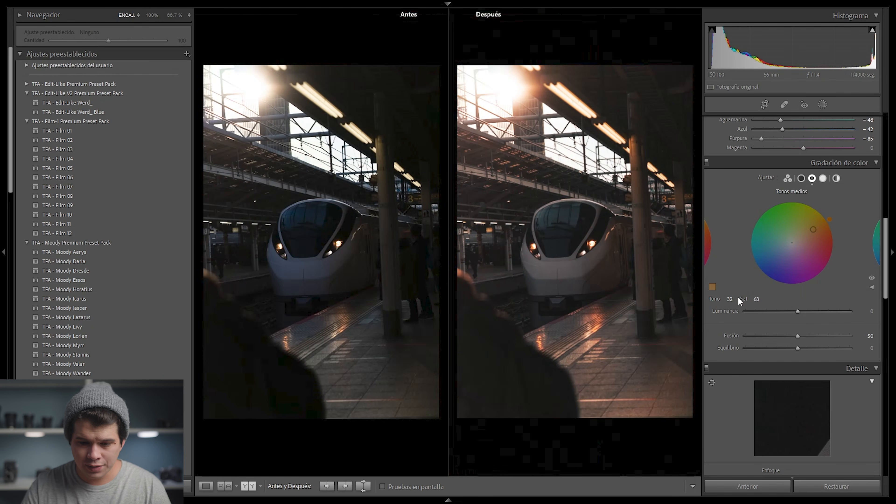
pyautogui.click(575, 232)
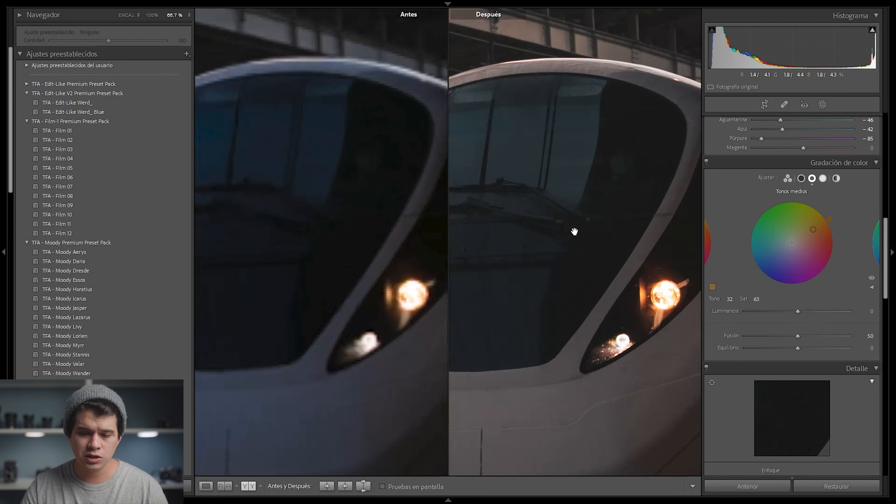
pyautogui.moveTo(628, 280); pyautogui.dragTo(540, 139)
pyautogui.click(590, 153)
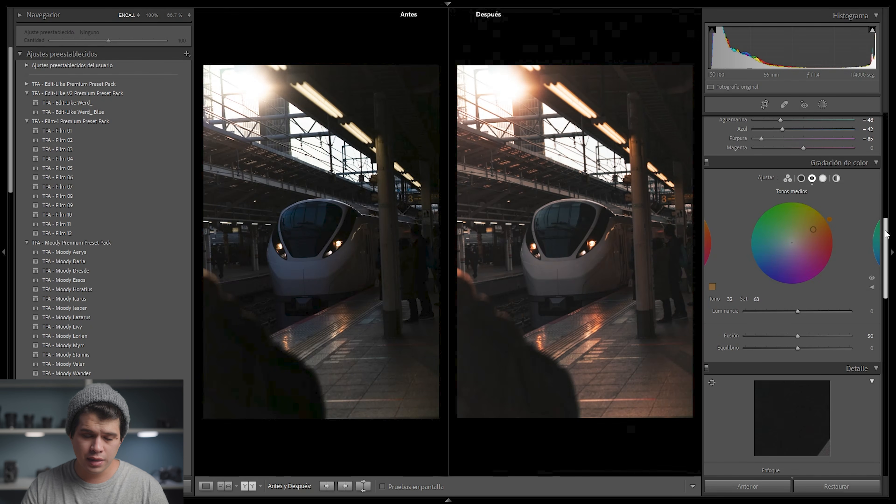
# - Set the tone curve's black point to output 0, strengthen its S shape with a highlight point at 187/196, and compare with the curve off
pyautogui.moveTo(886, 234); pyautogui.dragTo(856, 139)
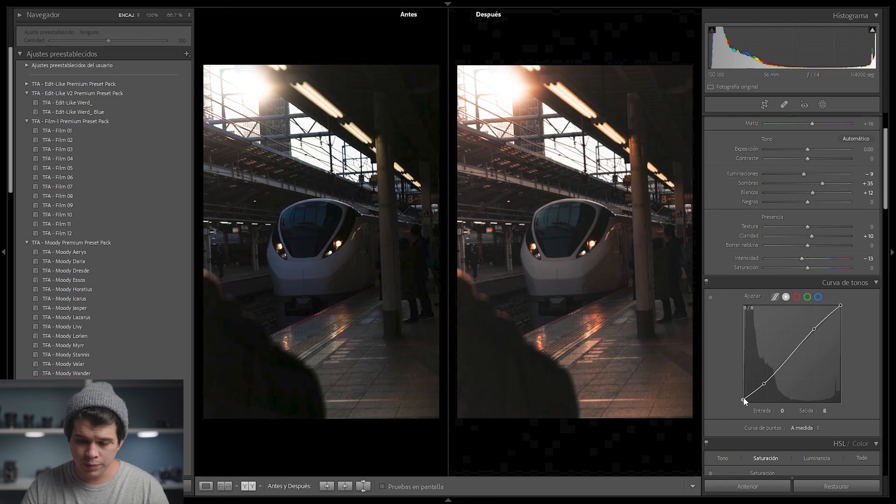
pyautogui.moveTo(744, 400); pyautogui.dragTo(742, 403)
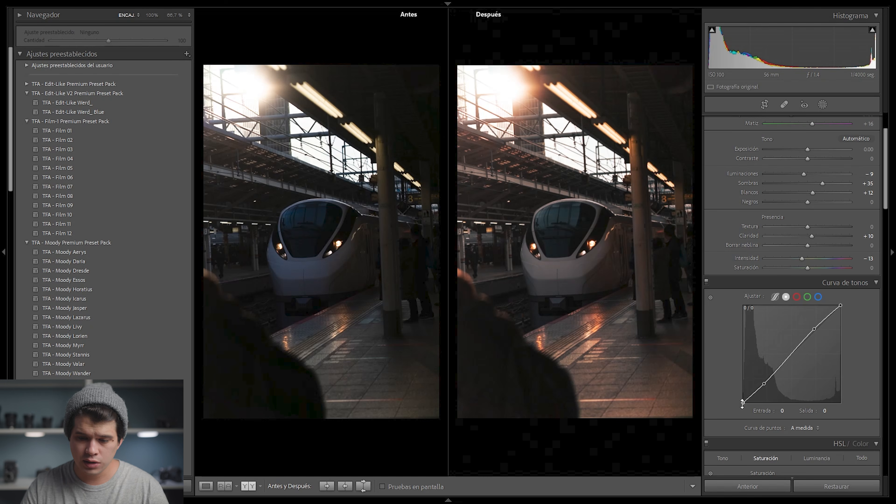
pyautogui.moveTo(764, 385); pyautogui.dragTo(766, 385)
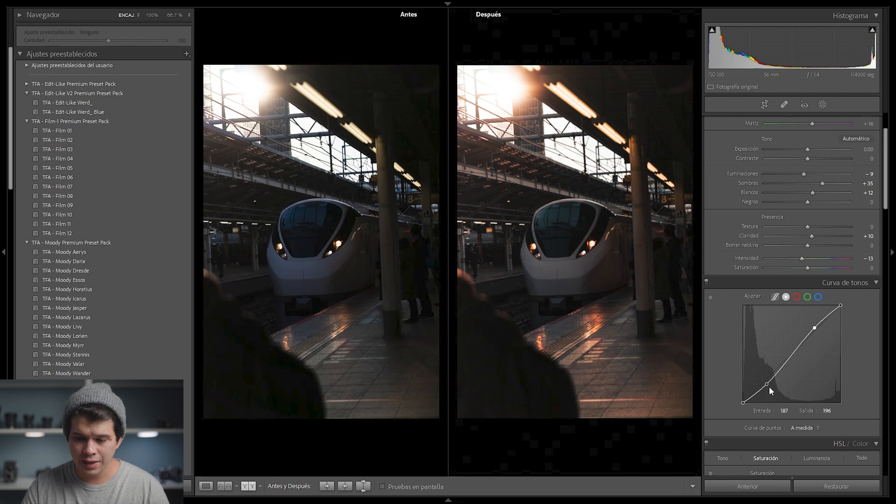
pyautogui.click(706, 281)
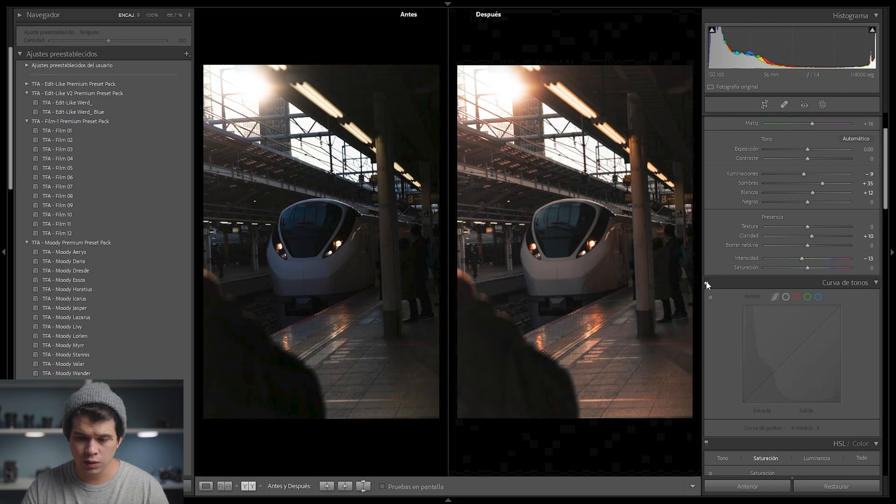
pyautogui.click(706, 281)
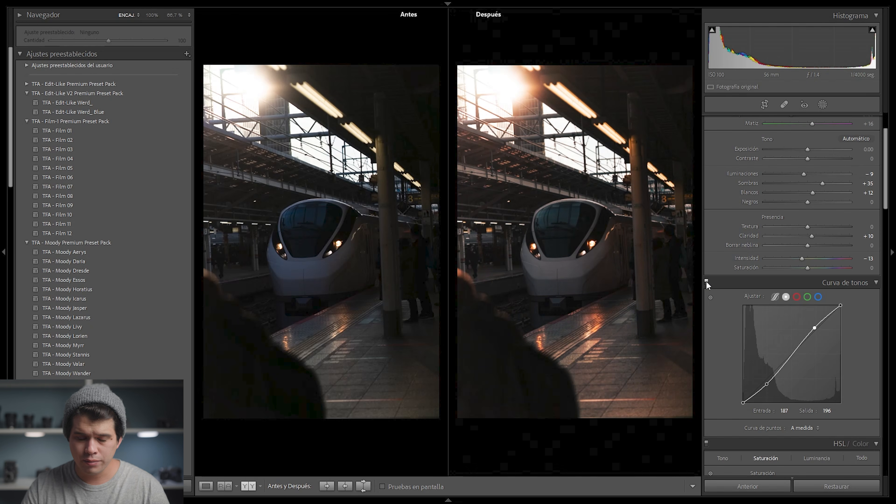
# - Copy the platform train photo's develop settings and paste them onto the photo of the person photographing the temple
pyautogui.rightClick(559, 223)
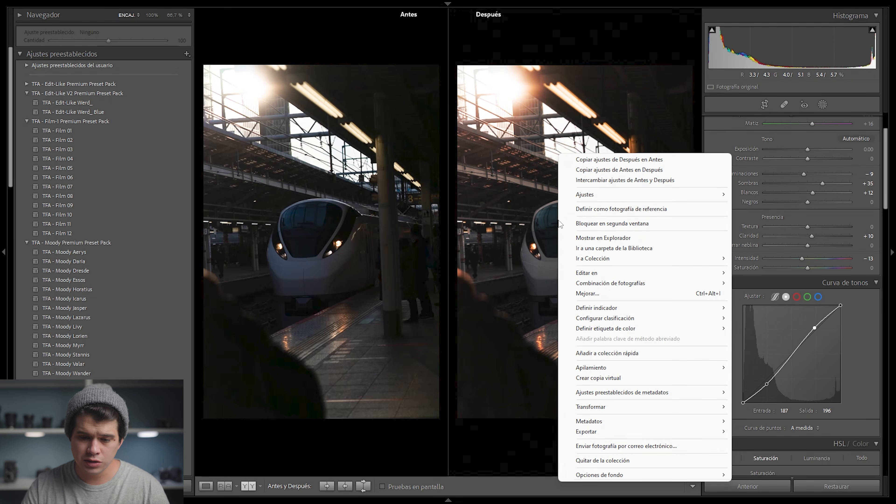
pyautogui.moveTo(591, 199)
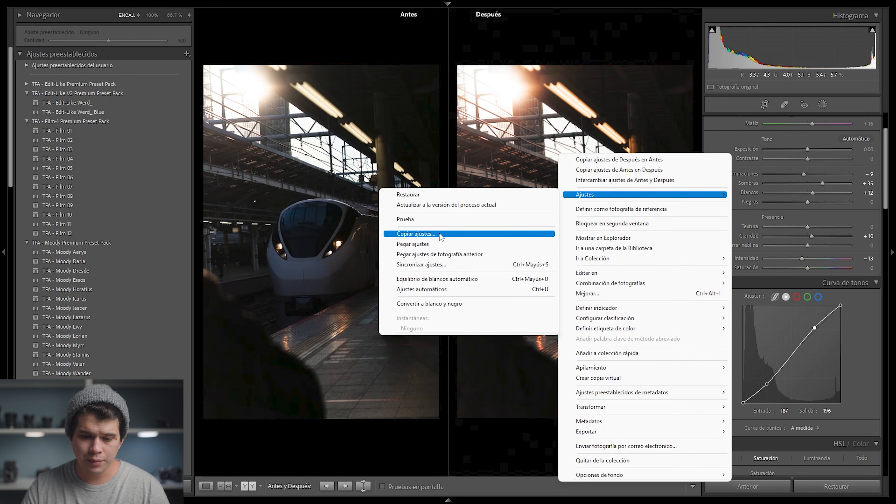
pyautogui.click(487, 233)
pyautogui.click(600, 240)
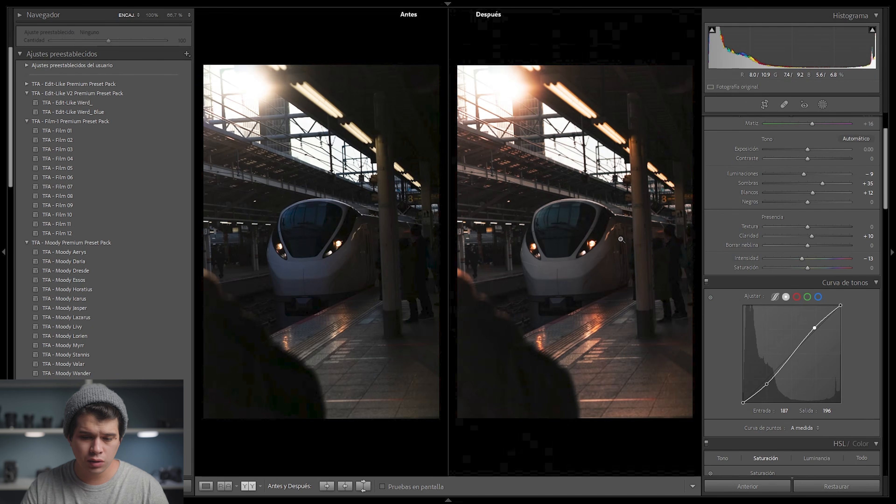
pyautogui.moveTo(568, 501)
pyautogui.click(759, 469)
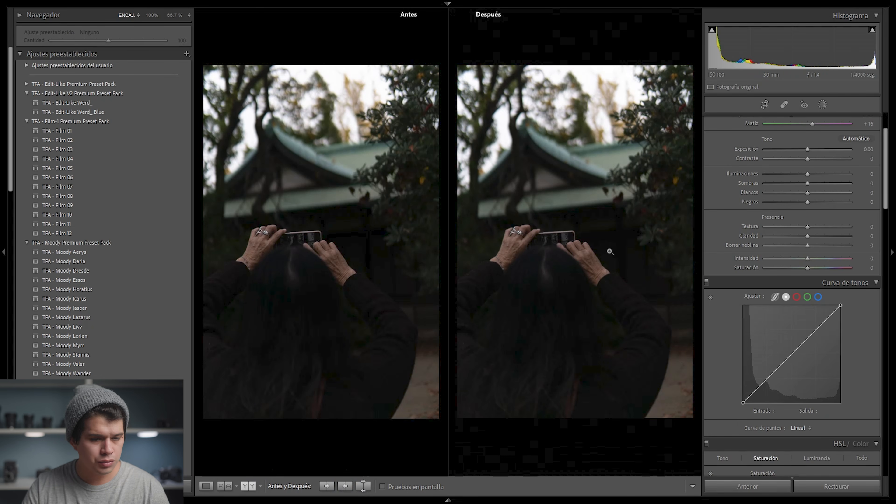
pyautogui.rightClick(508, 159)
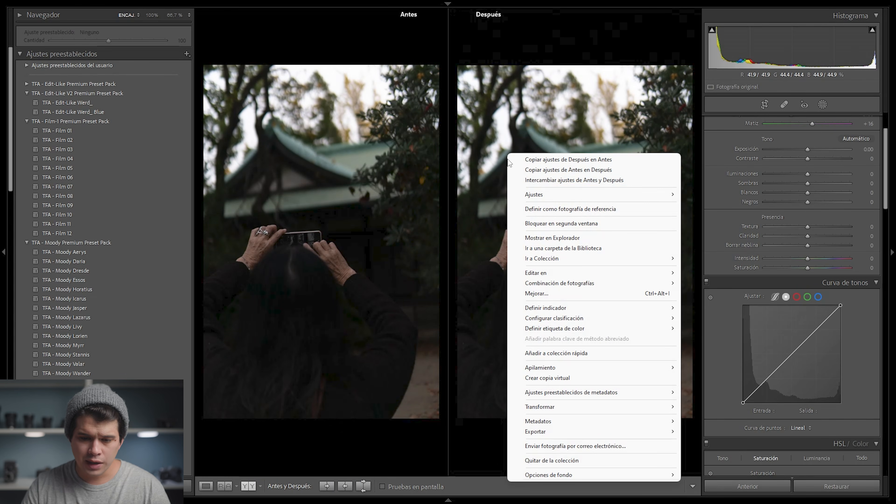
pyautogui.moveTo(566, 196)
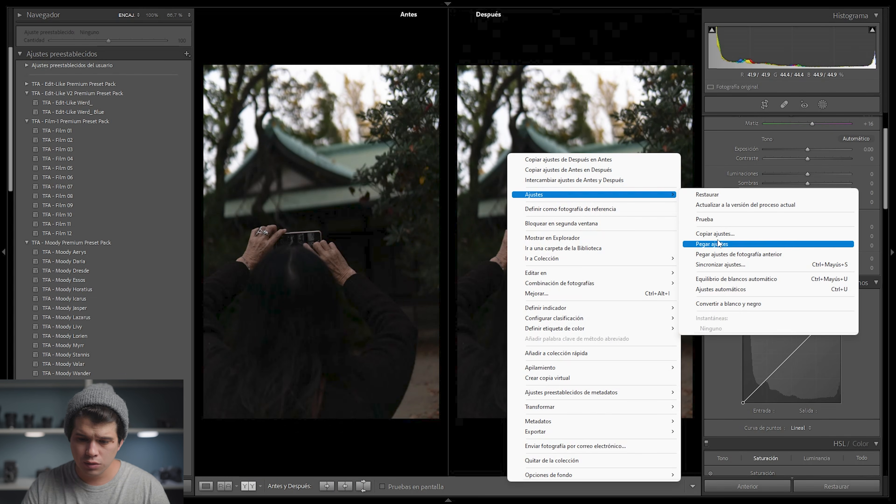
pyautogui.click(716, 243)
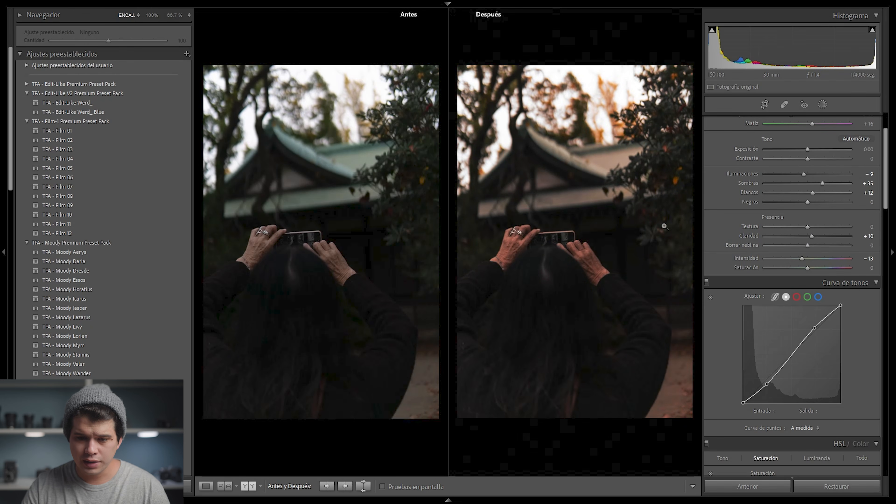
# - Examine the background trees and the hand with rings up close in the before and after comparison
pyautogui.click(593, 104)
pyautogui.moveTo(626, 106); pyautogui.dragTo(495, 154)
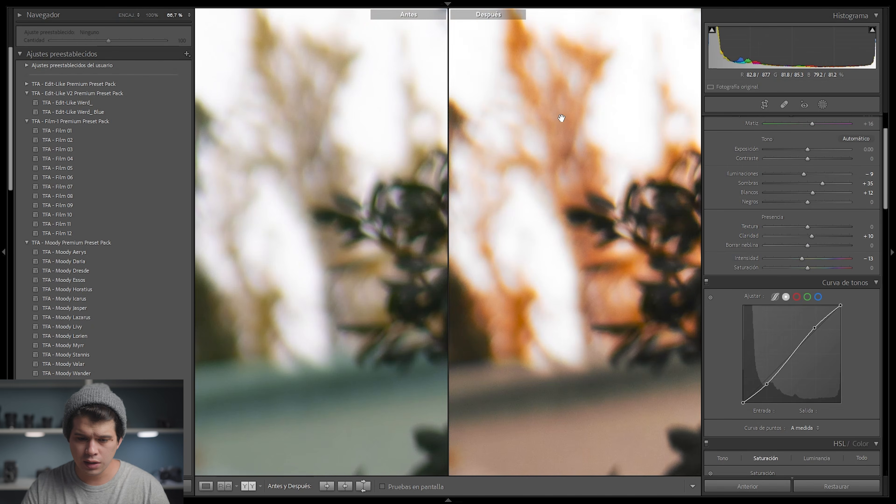
pyautogui.click(576, 145)
pyautogui.click(522, 256)
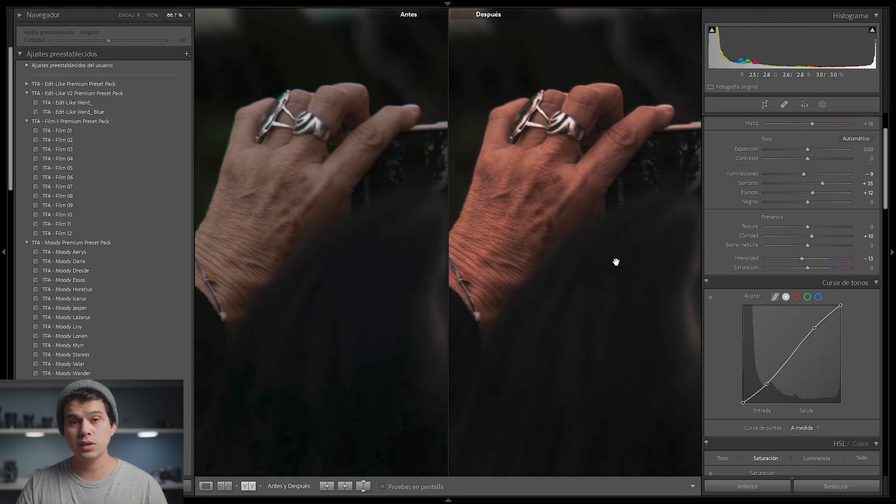
pyautogui.click(616, 261)
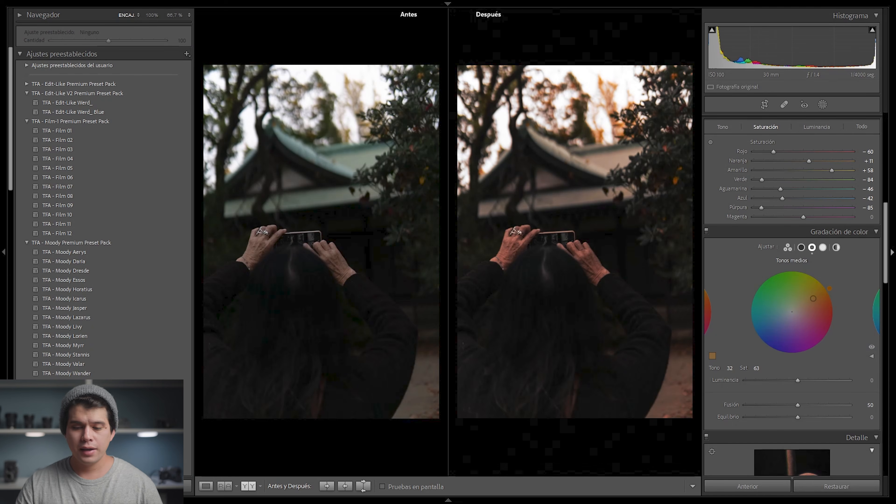
# - Try a blue shadow tint with hue 238 and saturation 21 on the temple photo and examine it up close
pyautogui.click(801, 247)
pyautogui.moveTo(823, 345); pyautogui.dragTo(768, 348)
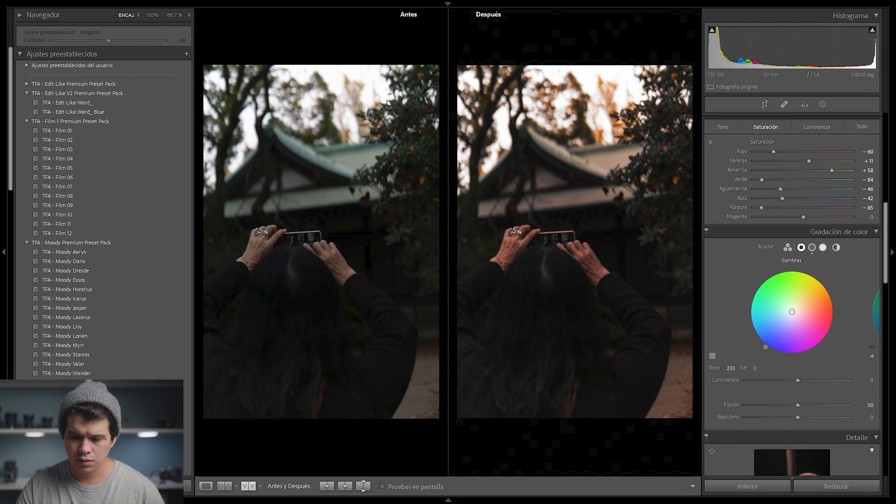
pyautogui.moveTo(789, 315); pyautogui.dragTo(786, 319)
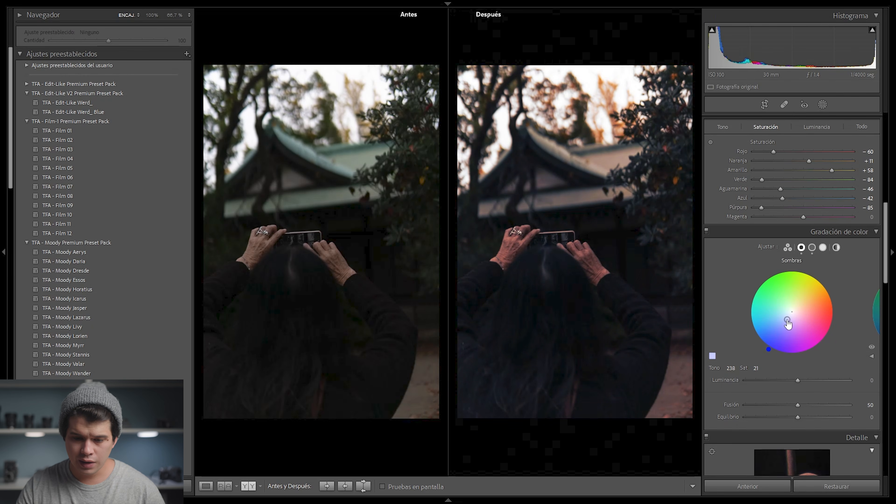
pyautogui.click(557, 247)
pyautogui.moveTo(558, 247); pyautogui.dragTo(620, 105)
pyautogui.click(620, 104)
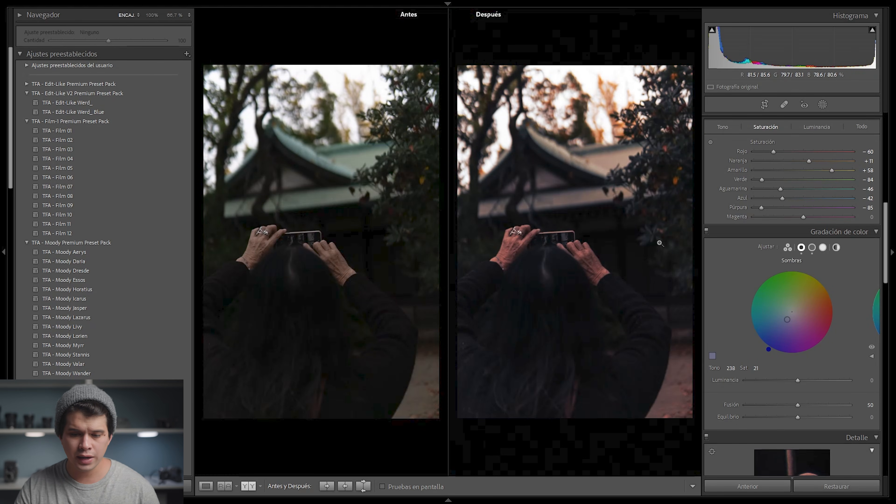
pyautogui.click(796, 310)
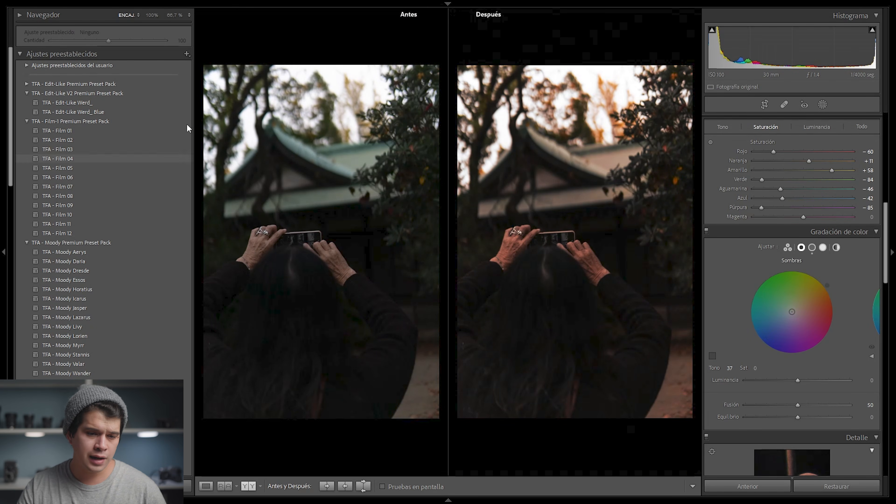
# - Save the current look as a develop preset named "TFA - Edit-Like Werd_ Golden" in the TFA - Edit-Like V2 Premium Preset Pack group
pyautogui.click(188, 53)
pyautogui.click(212, 64)
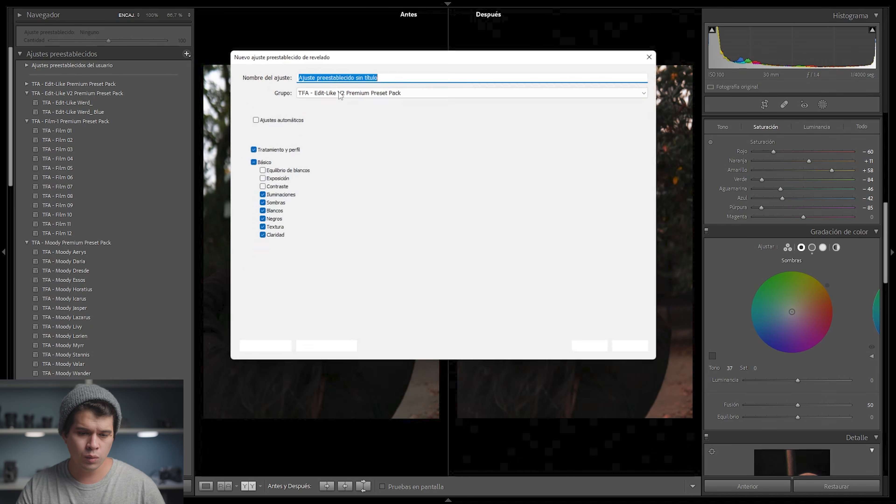
pyautogui.write('TFA - Edit-Like Werd_')
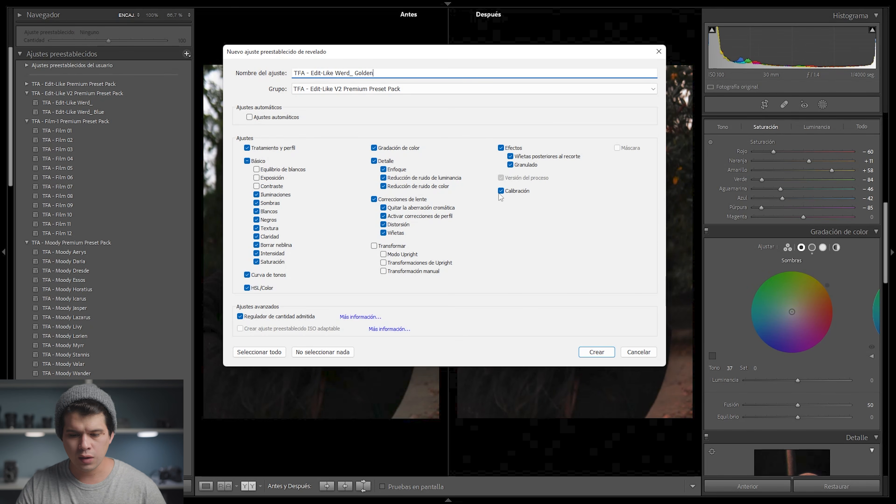
pyautogui.click(596, 352)
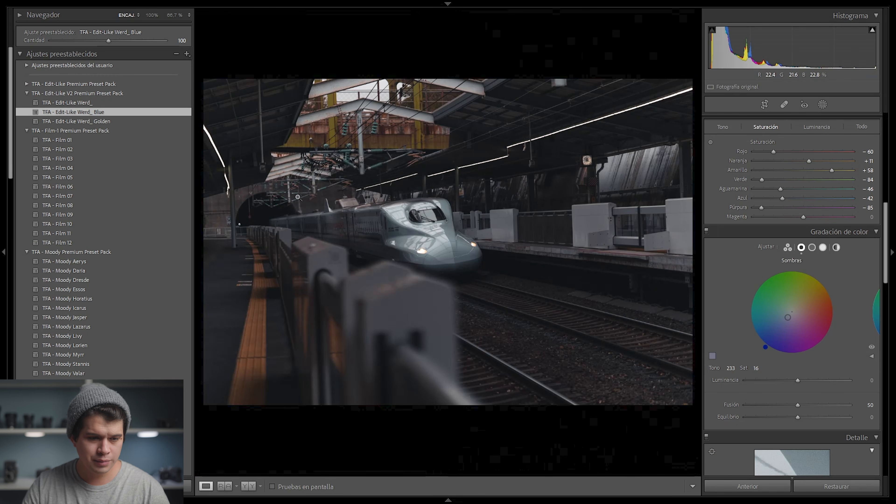
# - Compare the Edit-Like Werd_ base, Blue and Golden presets on the platform train photo, leaving Golden applied
pyautogui.click(135, 101)
pyautogui.click(126, 112)
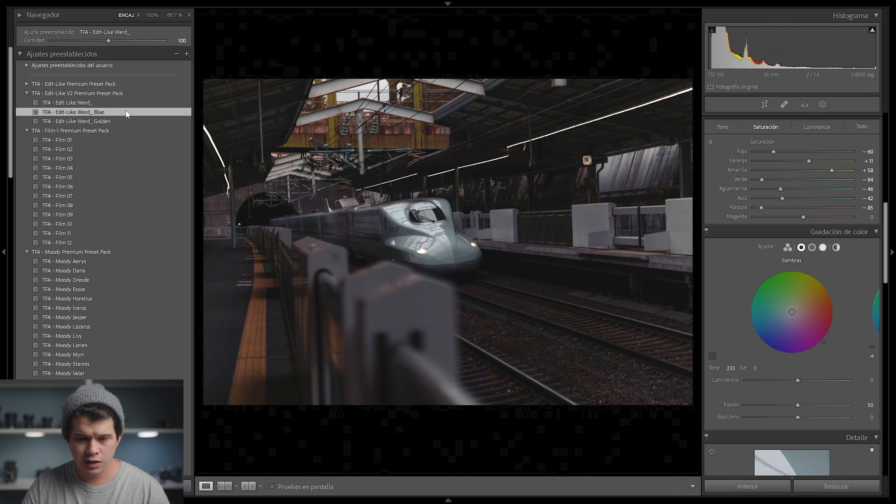
pyautogui.click(120, 121)
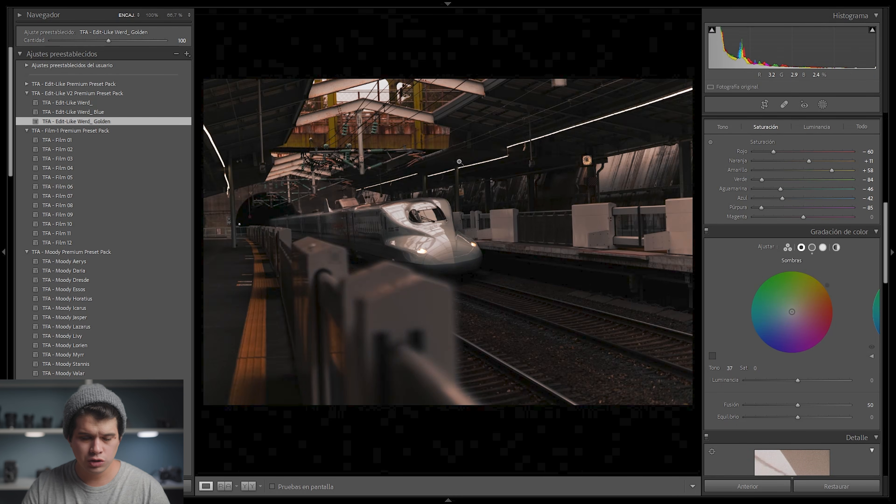
# - Apply the TFA - Edit-Like Werd_ Golden preset to the photo of the station crowd under the orange exit sign
pyautogui.press('Right')
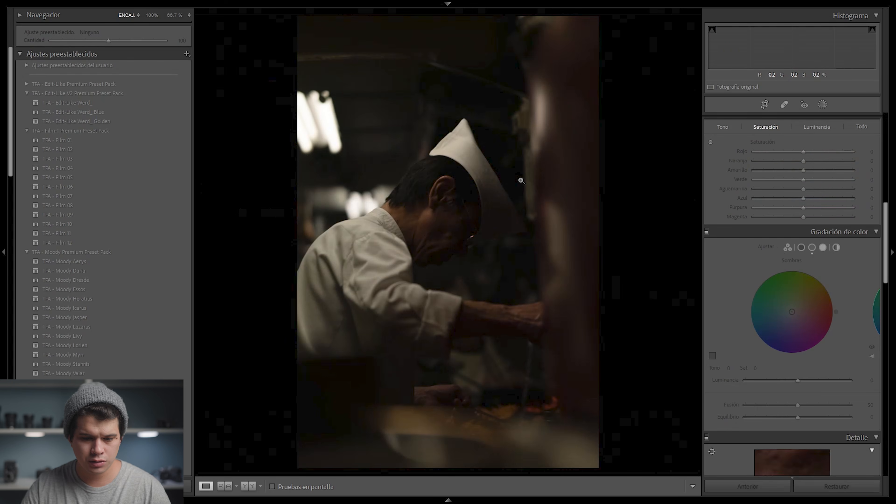
pyautogui.press('Left')
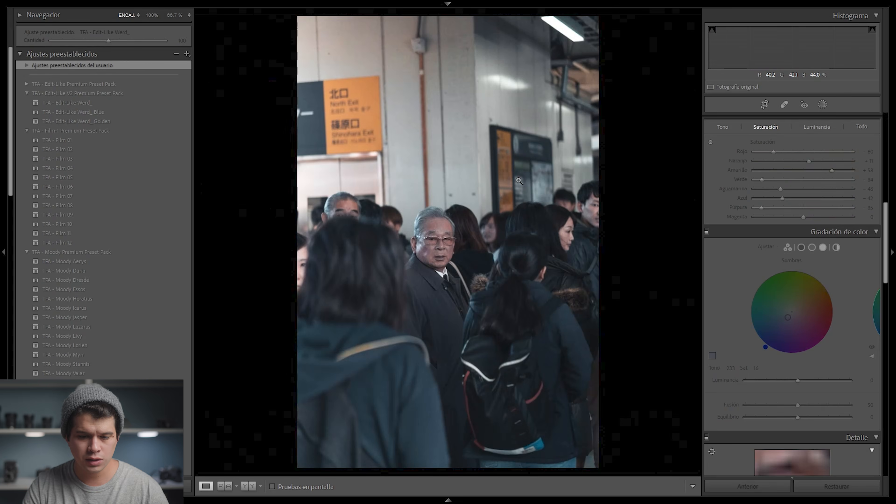
pyautogui.click(131, 122)
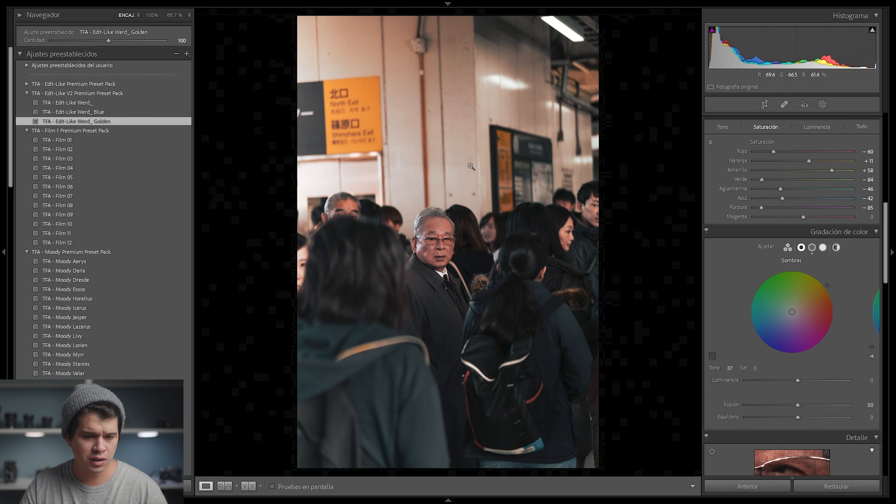
# - Apply the TFA - Edit-Like Werd_ preset to the kimono platform photo and tint its midtones green with hue 102 and saturation 44
pyautogui.click(134, 102)
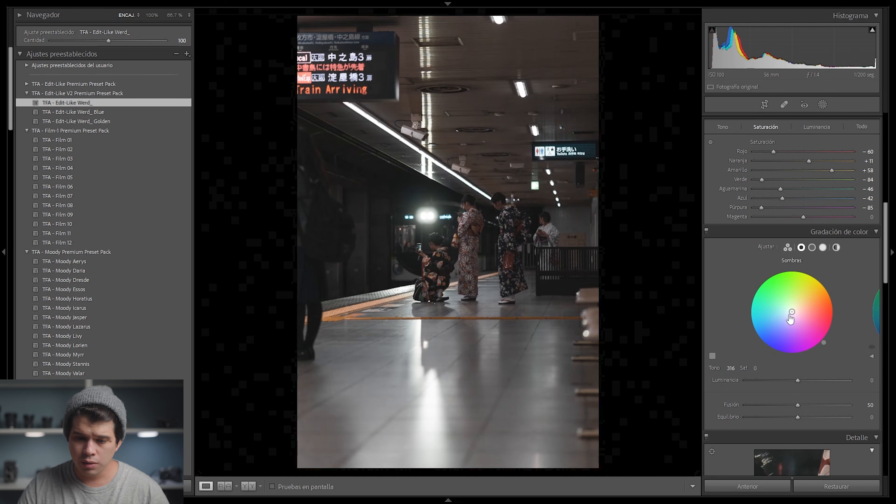
pyautogui.click(812, 247)
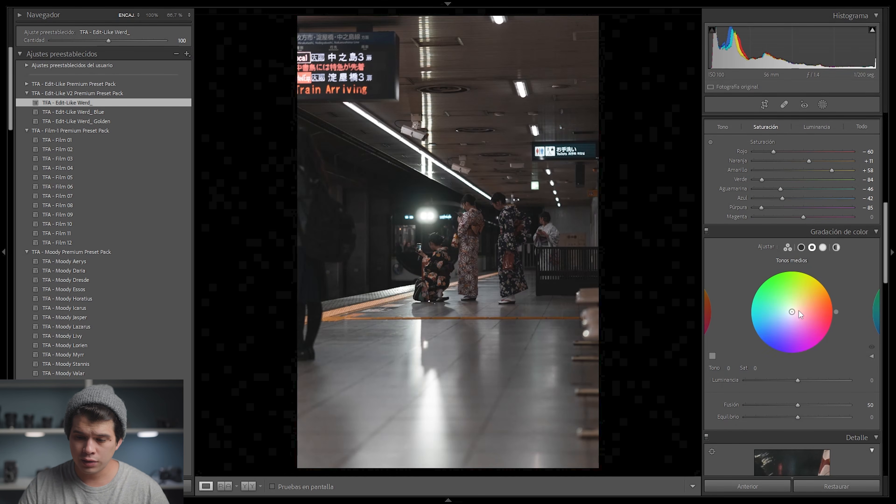
pyautogui.moveTo(794, 311); pyautogui.dragTo(789, 267)
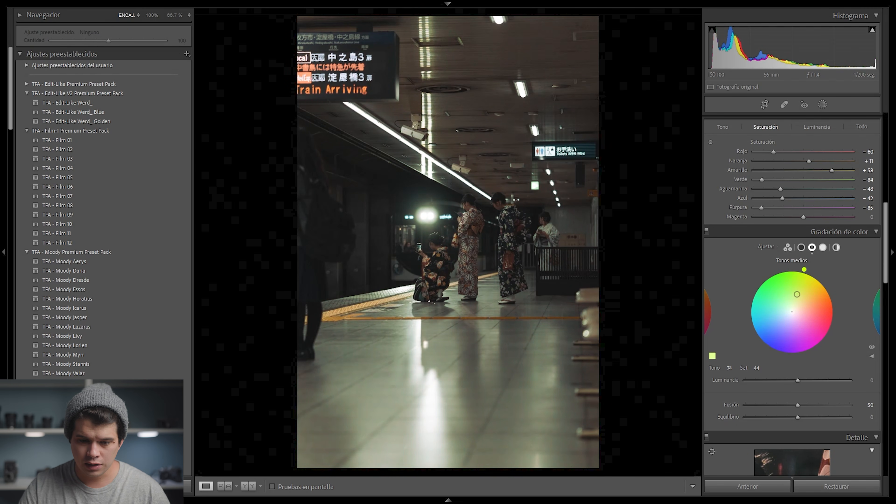
pyautogui.moveTo(791, 268); pyautogui.dragTo(814, 274)
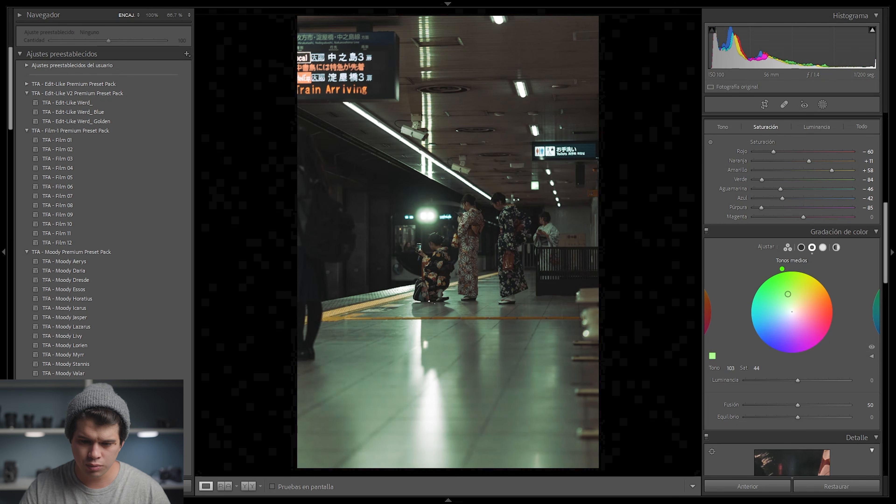
# - Examine the ceiling lights and kimono group up close, and reduce the green midtone tint to saturation 20
pyautogui.click(533, 85)
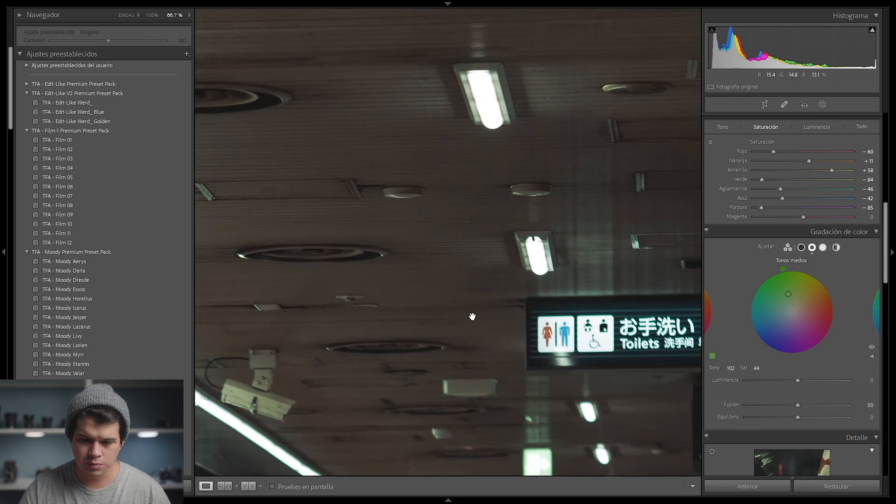
pyautogui.moveTo(473, 315); pyautogui.dragTo(670, 19)
pyautogui.moveTo(414, 229); pyautogui.dragTo(472, 166)
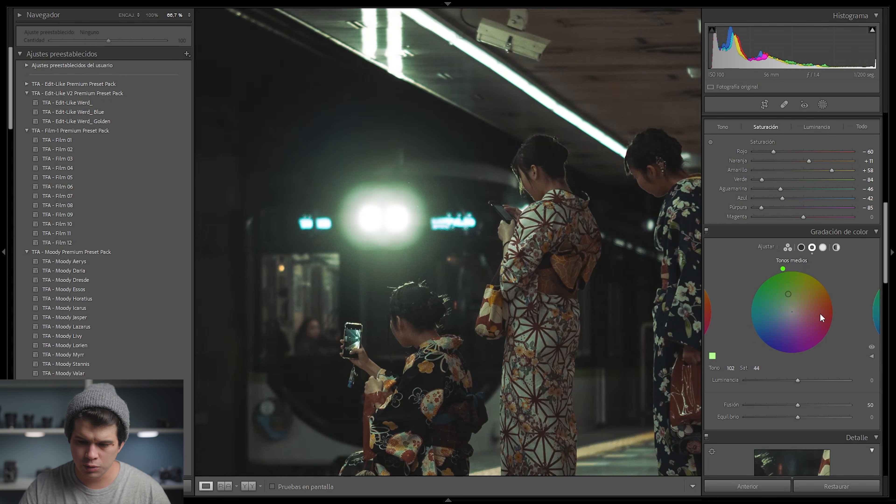
pyautogui.moveTo(787, 294); pyautogui.dragTo(789, 299)
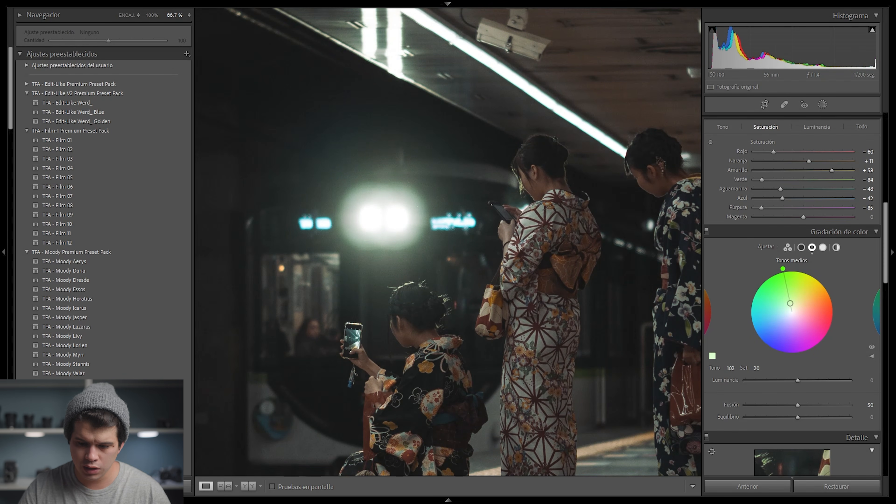
pyautogui.click(633, 377)
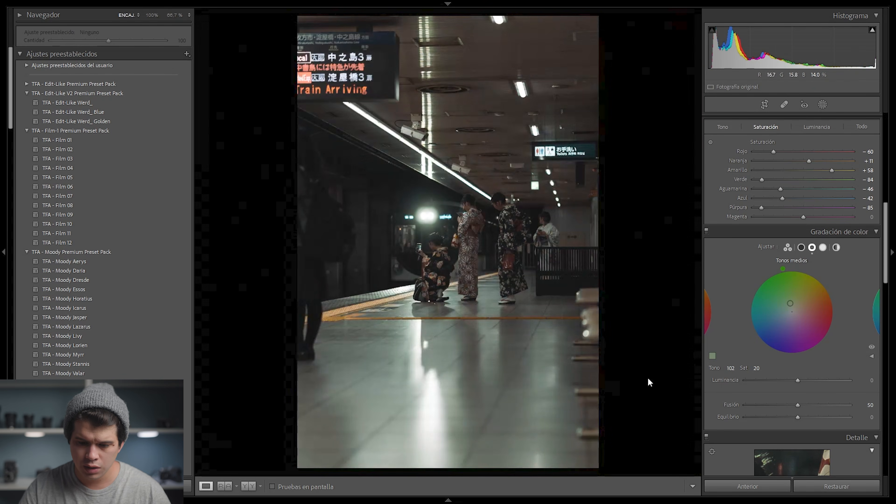
# - Raise the tone curve's black point to output 19 and set the shadow point to input 54, output 55
pyautogui.scroll(10, 840, 333)
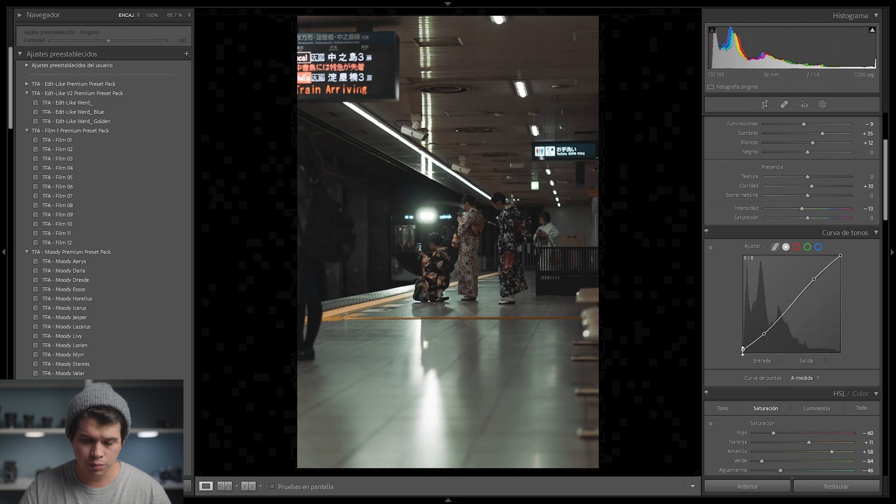
pyautogui.moveTo(742, 350); pyautogui.dragTo(732, 347)
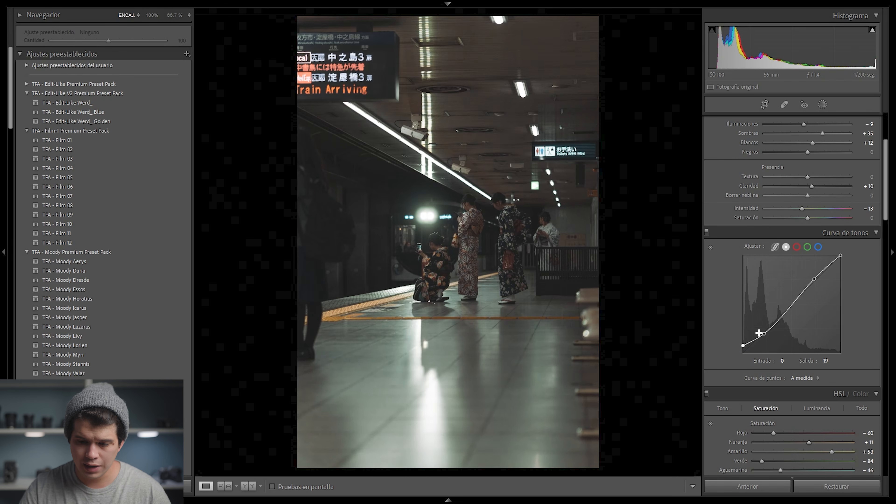
pyautogui.moveTo(764, 334); pyautogui.dragTo(763, 333)
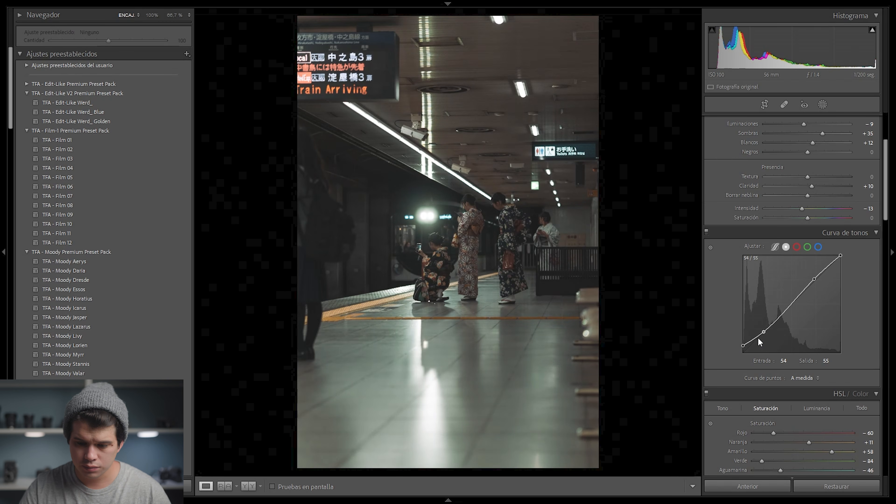
# - Set the green midtone saturation to 22 and compare before and after side by side, examining the kimono group up close
pyautogui.scroll(-5, 808, 306)
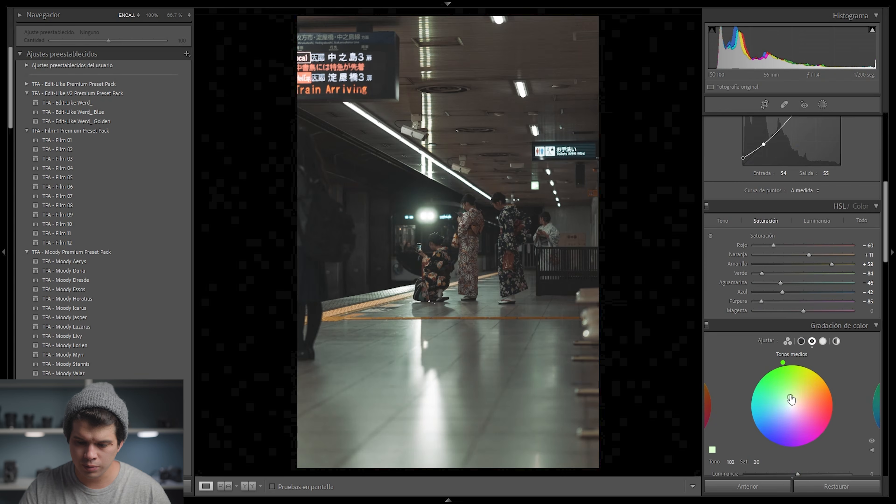
pyautogui.scroll(-3, 758, 388)
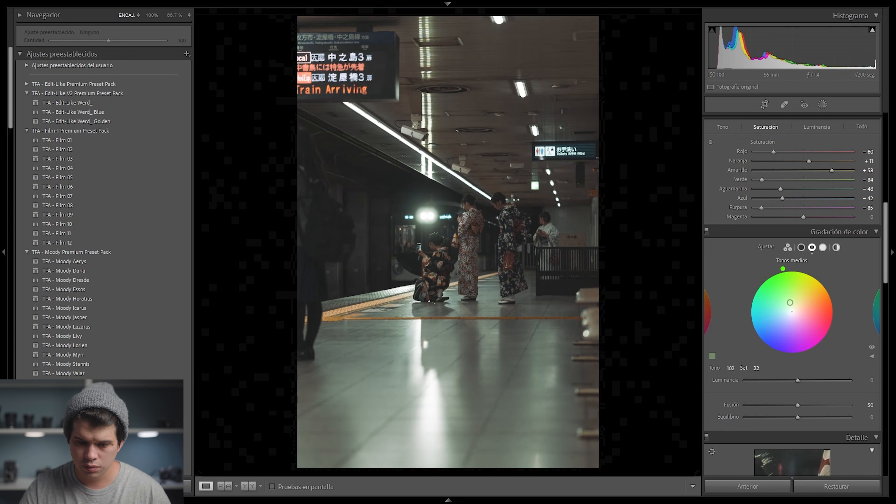
pyautogui.press('y')
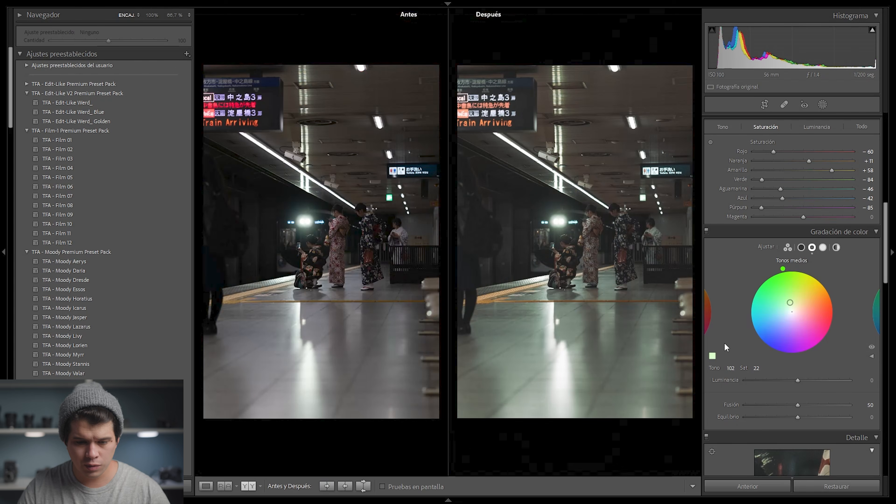
pyautogui.click(571, 302)
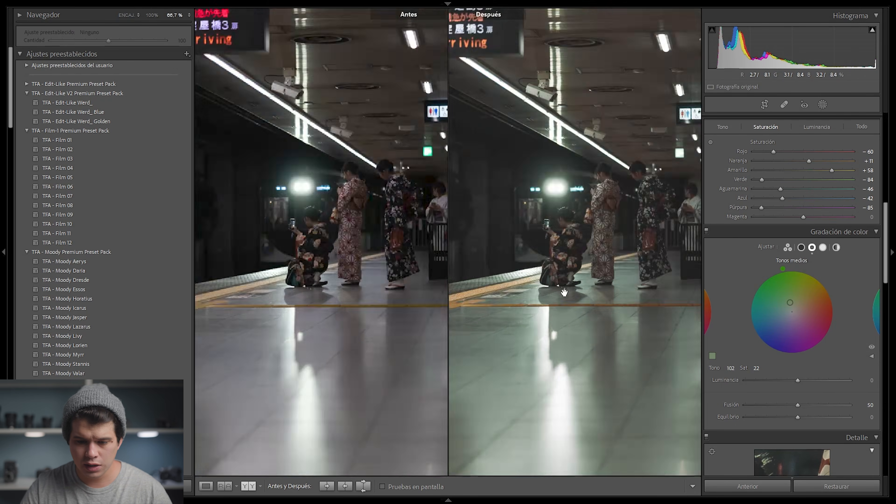
pyautogui.moveTo(600, 278); pyautogui.dragTo(690, 250)
pyautogui.click(591, 321)
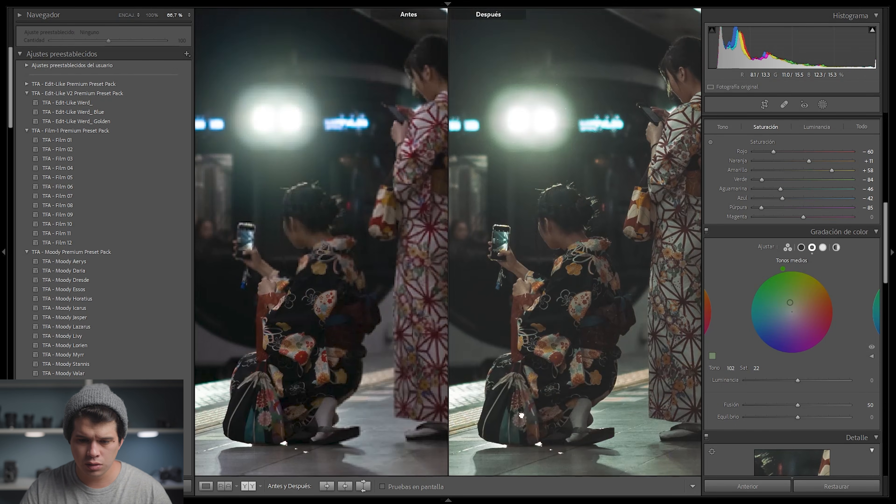
pyautogui.click(591, 321)
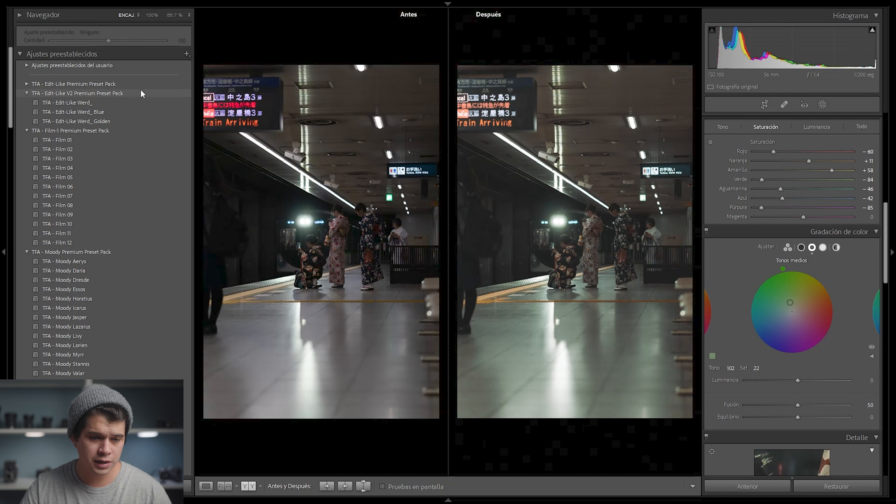
# - Save the green look as a develop preset named "TFA - Edit-Like Werd_ Green" in the TFA - Edit-Like V2 Premium Preset Pack group
pyautogui.click(187, 54)
pyautogui.click(193, 64)
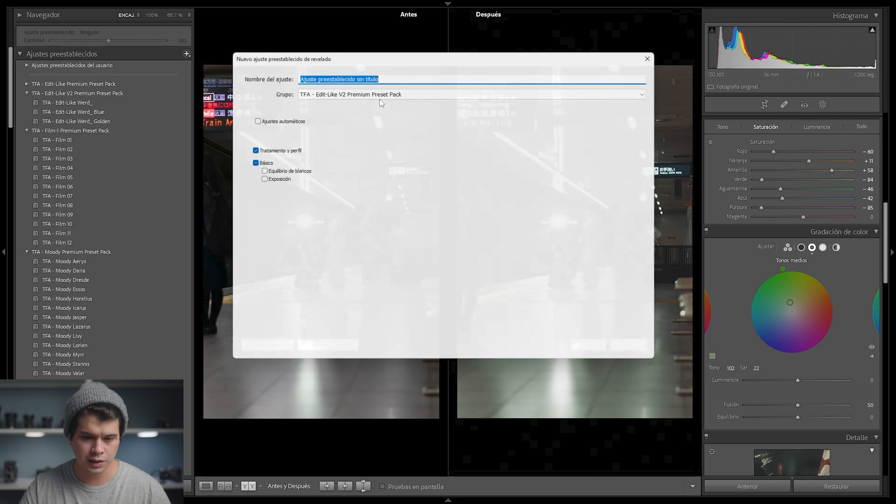
pyautogui.write('TFA - Edit-Like Werd_')
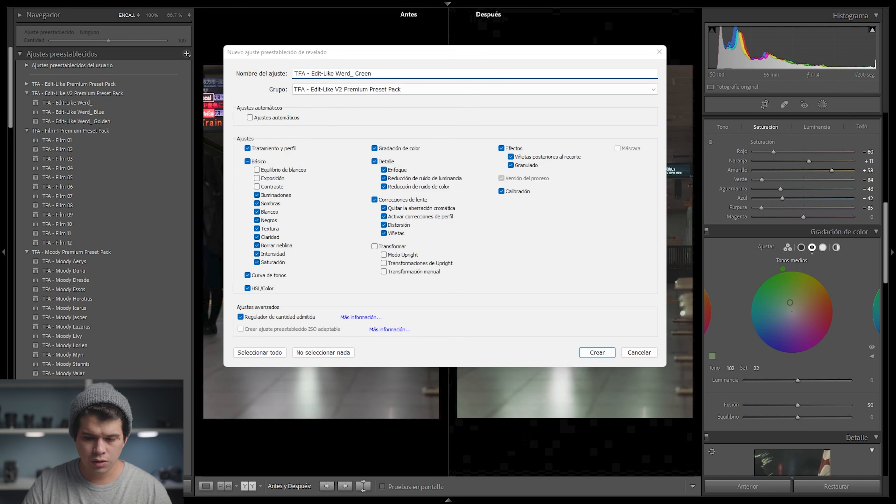
pyautogui.press('Return')
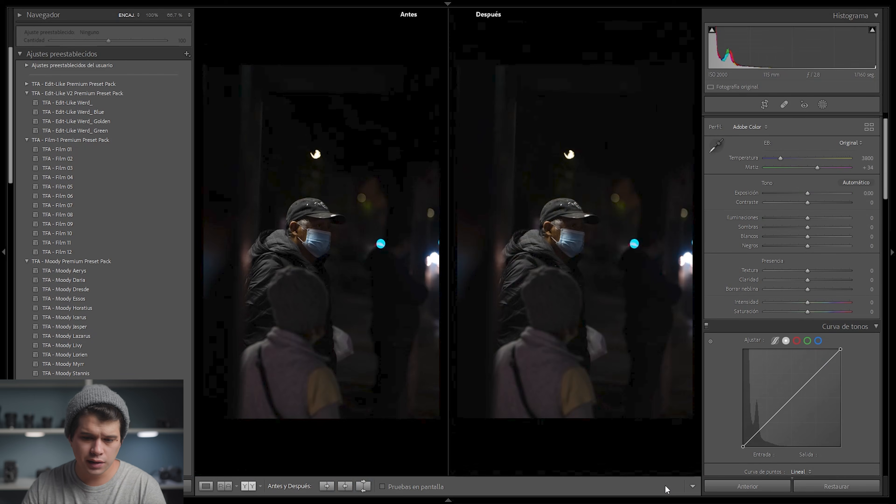
# - Apply the TFA - Edit-Like Werd_ preset to the night photo of the masked man and examine his face up close before and after
pyautogui.click(572, 264)
pyautogui.moveTo(628, 271); pyautogui.dragTo(615, 257)
pyautogui.click(617, 262)
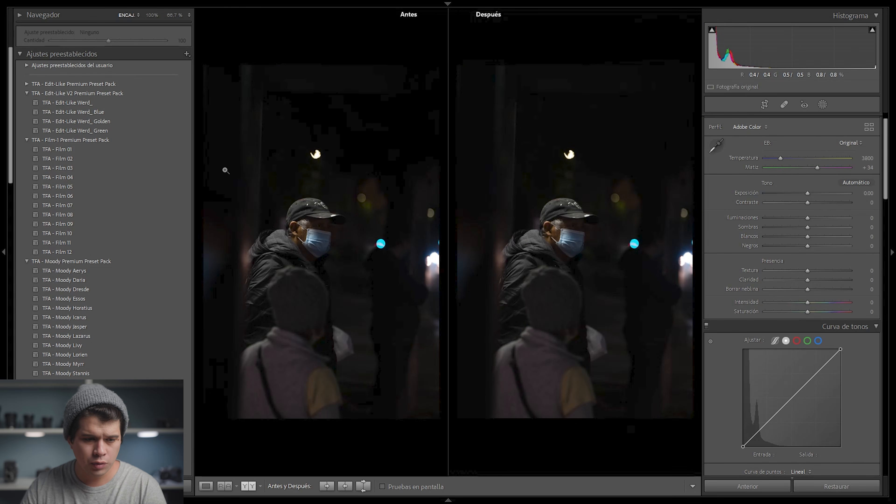
pyautogui.click(112, 105)
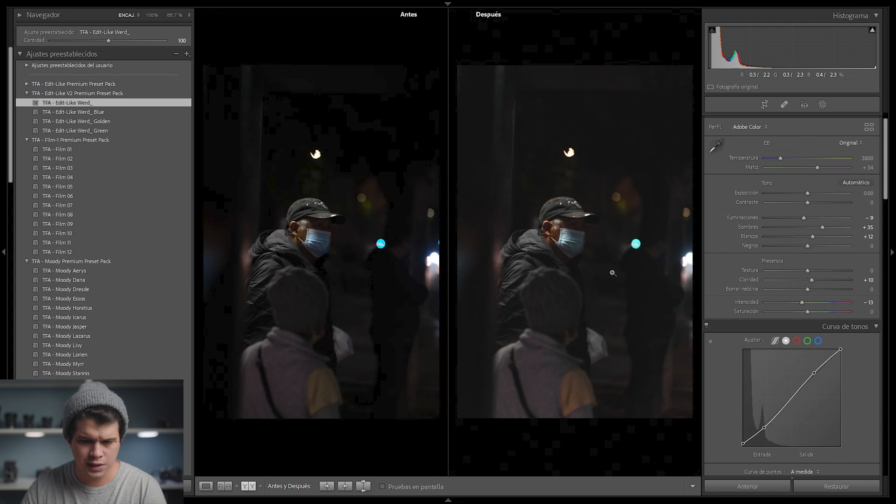
pyautogui.click(571, 229)
pyautogui.moveTo(631, 229); pyautogui.dragTo(659, 225)
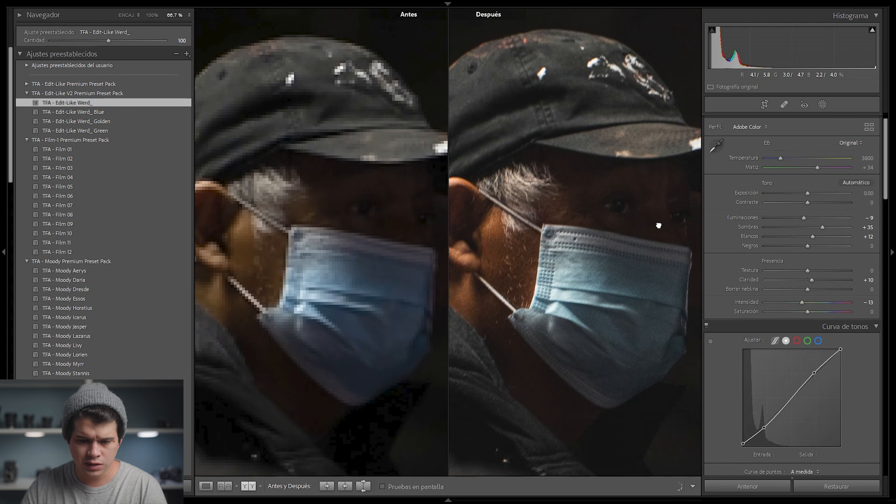
# - Apply the TFA - Edit-Like Werd_ Blue preset to the masked man's night photo and examine his face and mask up close
pyautogui.click(630, 311)
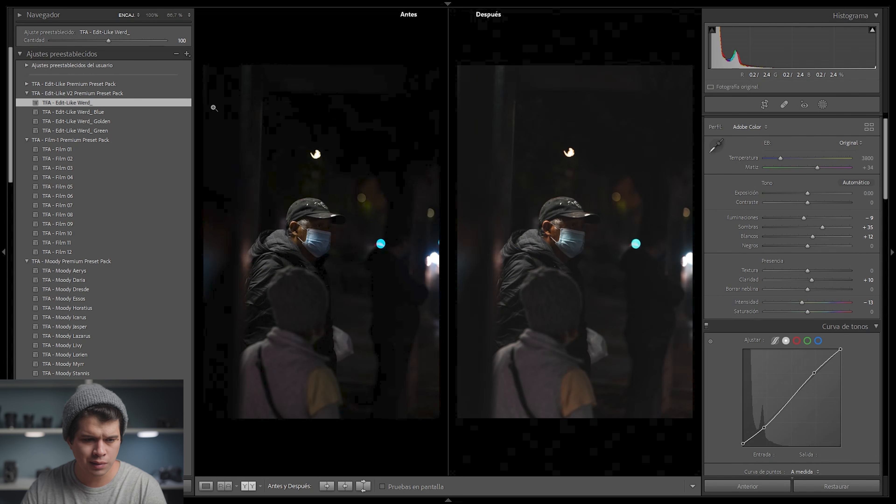
pyautogui.click(137, 113)
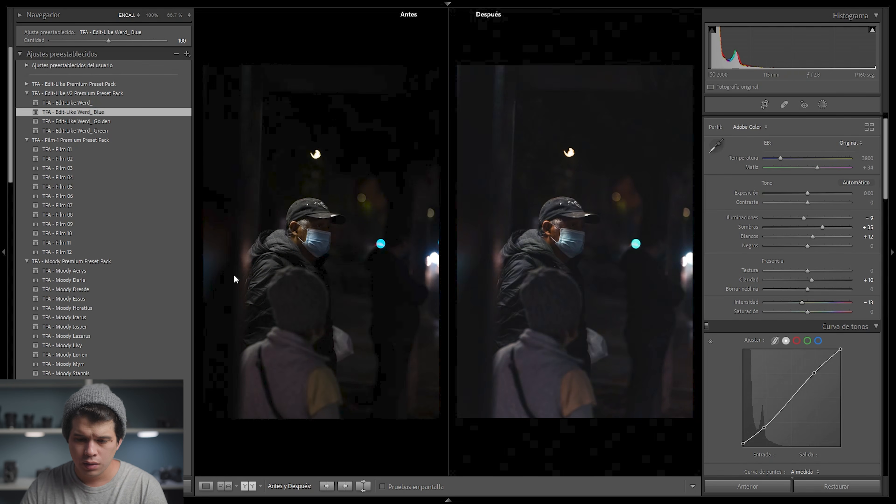
pyautogui.click(540, 249)
pyautogui.moveTo(560, 218); pyautogui.dragTo(486, 432)
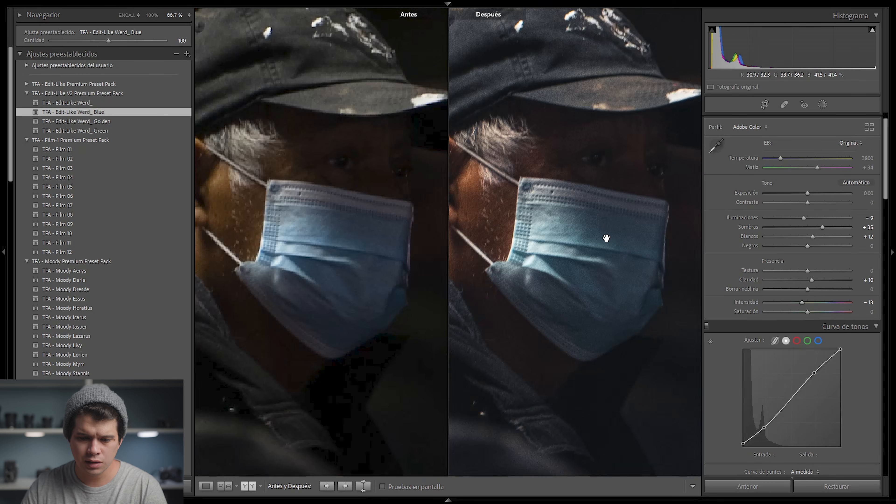
pyautogui.click(607, 238)
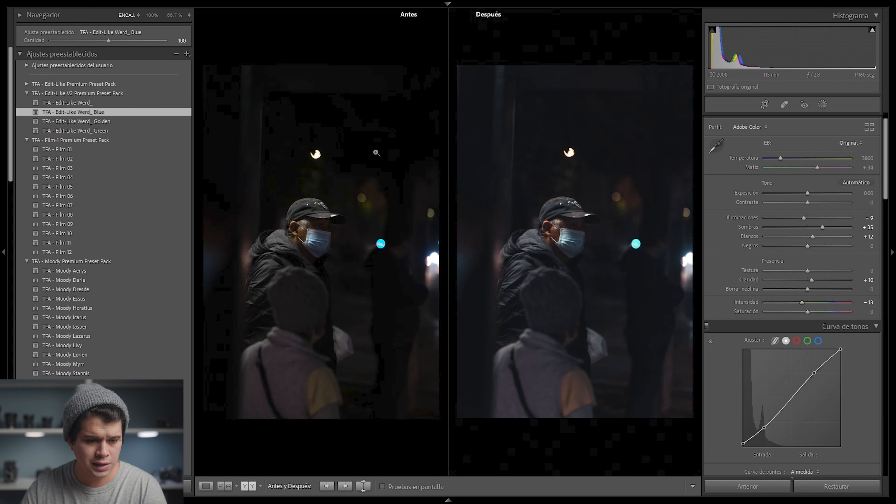
# - Try the TFA - Edit-Like Werd_ Golden preset on the masked man's photo and compare the mask up close before and after
pyautogui.click(109, 121)
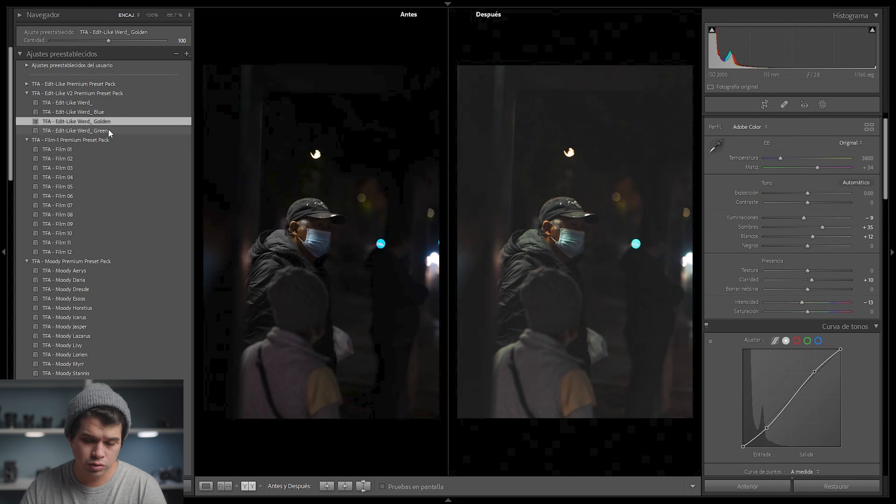
pyautogui.click(566, 235)
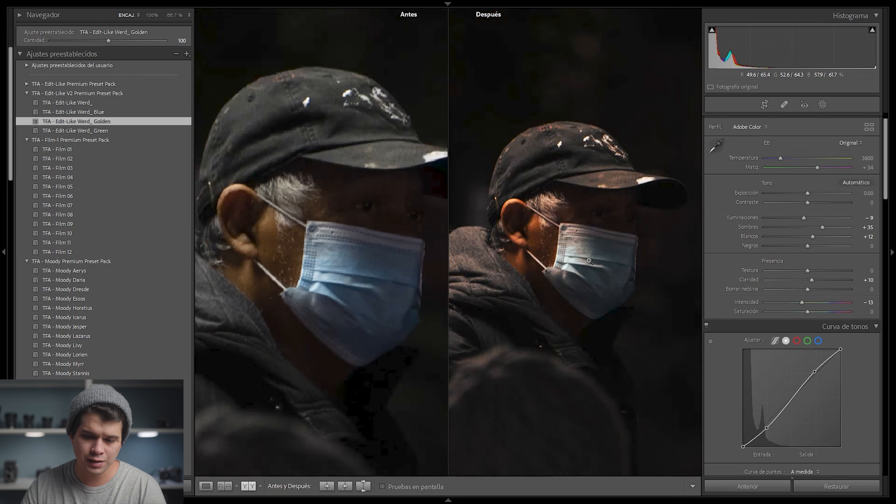
pyautogui.click(589, 261)
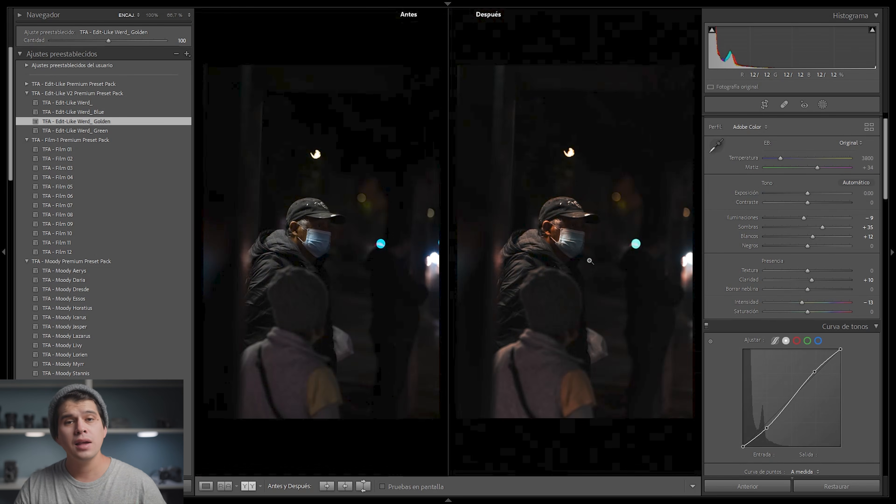
# - Apply the TFA - Edit-Like Werd_ Green preset to the masked man's photo and examine his face up close
pyautogui.click(155, 130)
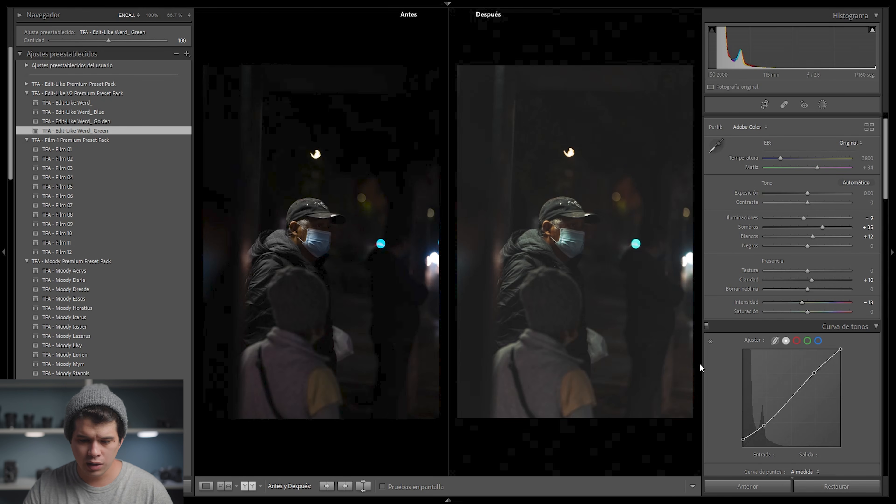
pyautogui.click(574, 229)
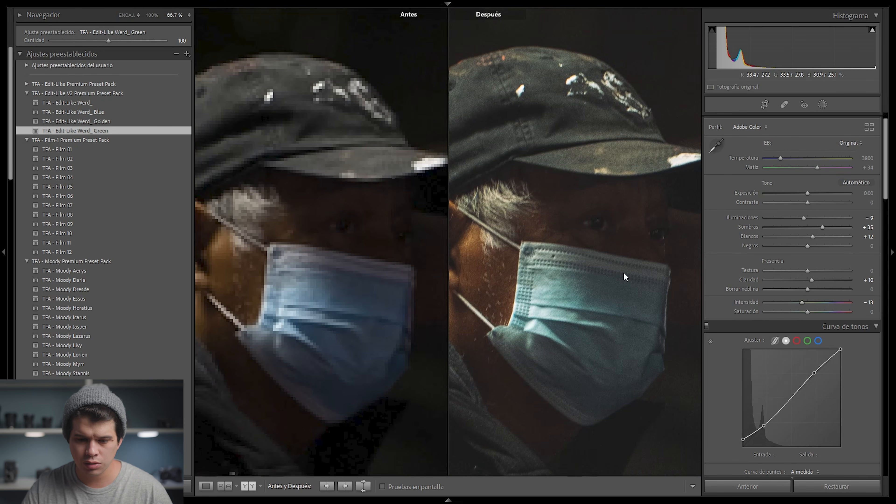
pyautogui.click(569, 228)
# - Switch to the crowded station photo, apply the TFA - Edit-Like Werd_ Green preset and examine the older man with glasses up close
pyautogui.moveTo(616, 500)
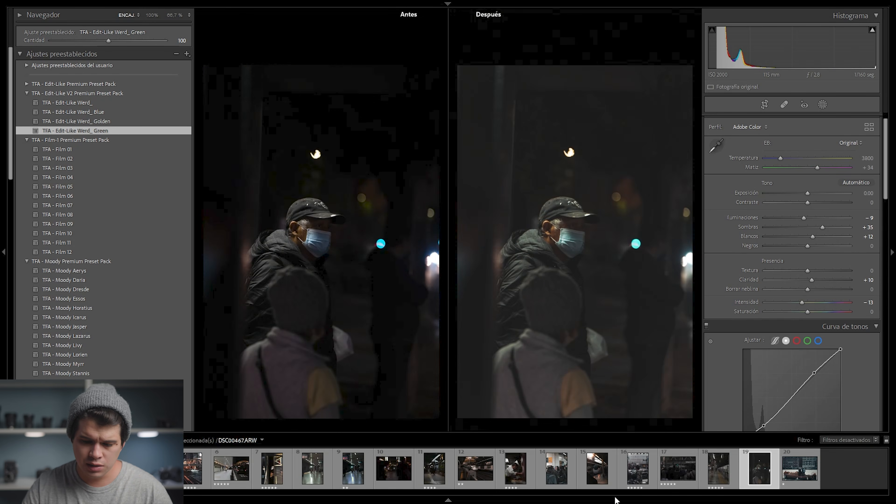
pyautogui.click(562, 477)
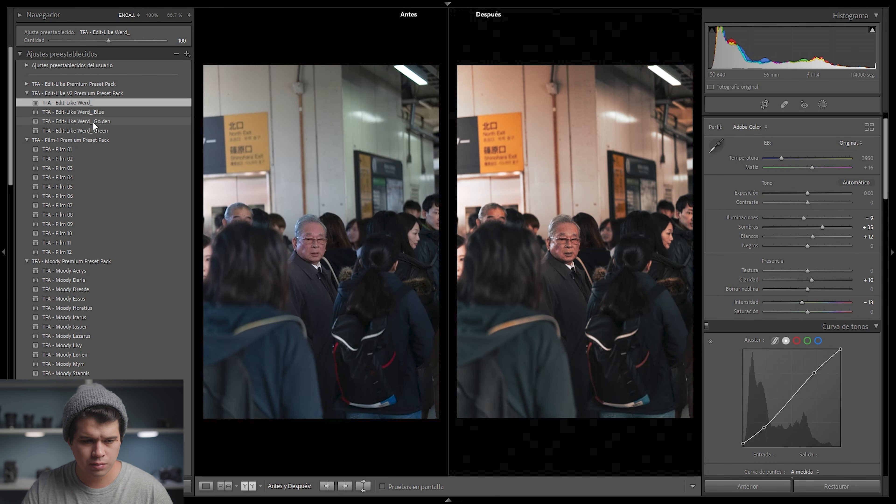
pyautogui.click(94, 132)
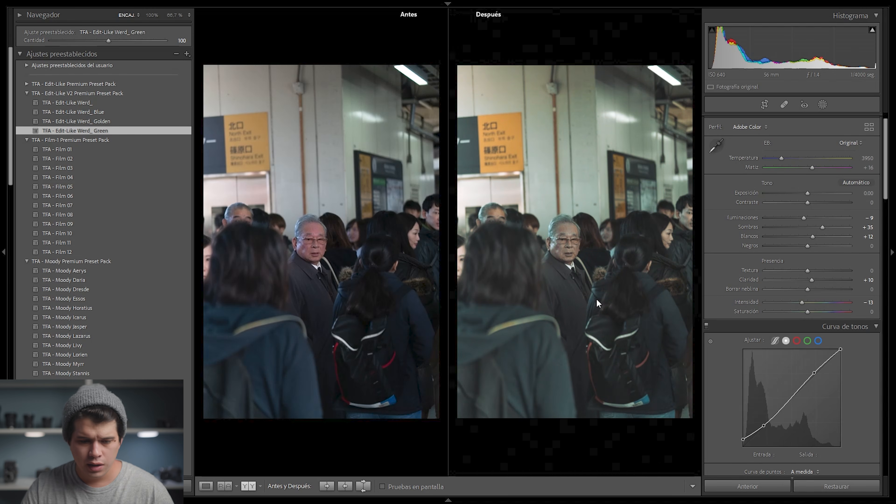
pyautogui.click(564, 259)
pyautogui.moveTo(565, 259); pyautogui.dragTo(530, 140)
pyautogui.click(607, 203)
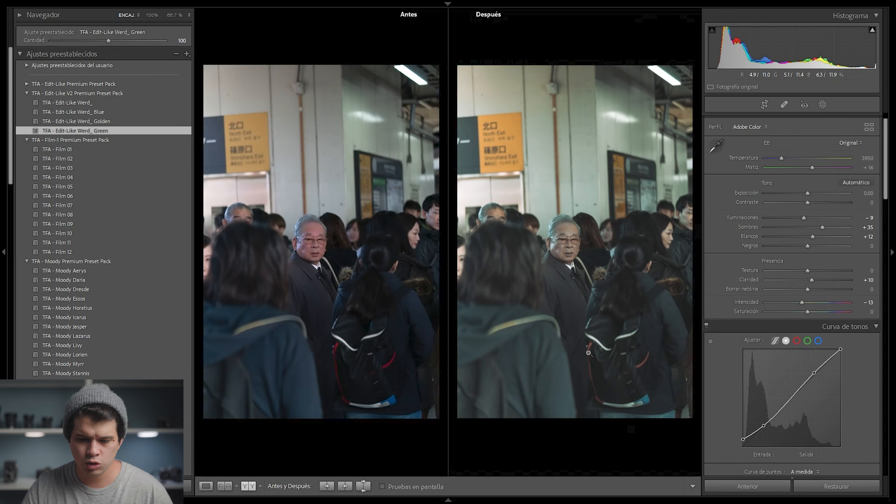
# - Switch to the night street photo of the men in suits and try the TFA - Edit-Like Werd_ and Werd_ Blue presets
pyautogui.moveTo(565, 500)
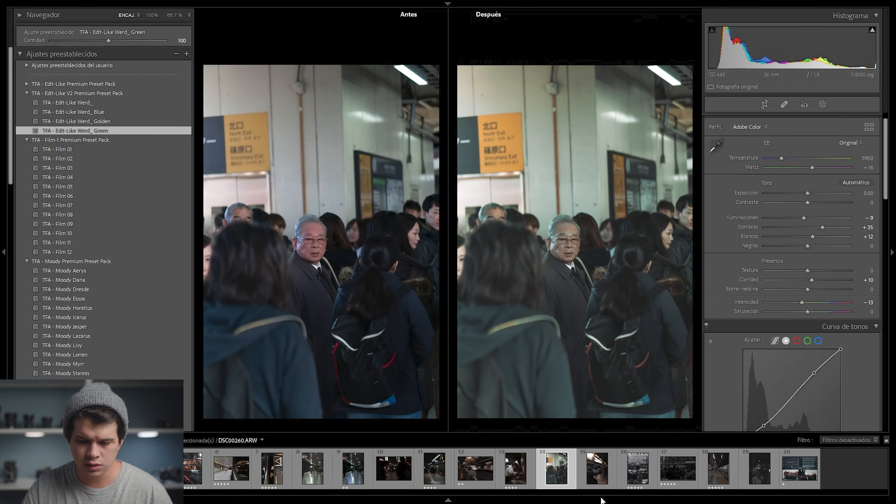
pyautogui.click(638, 468)
pyautogui.click(144, 103)
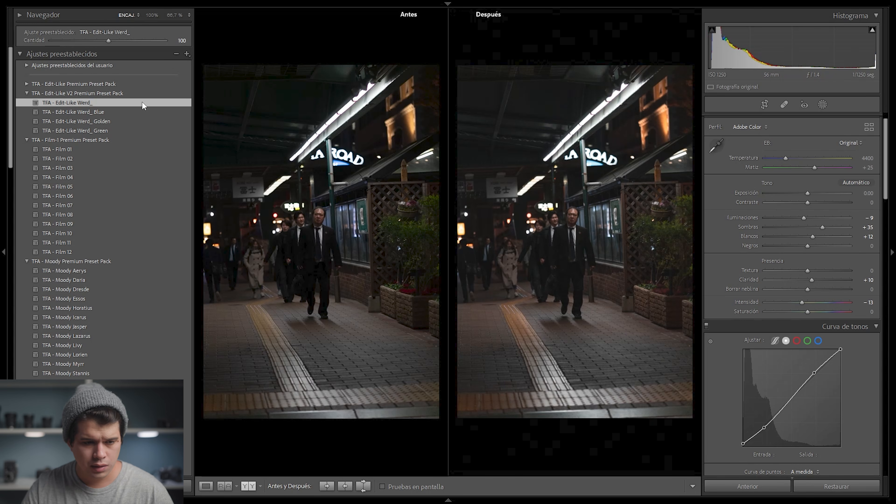
pyautogui.click(138, 111)
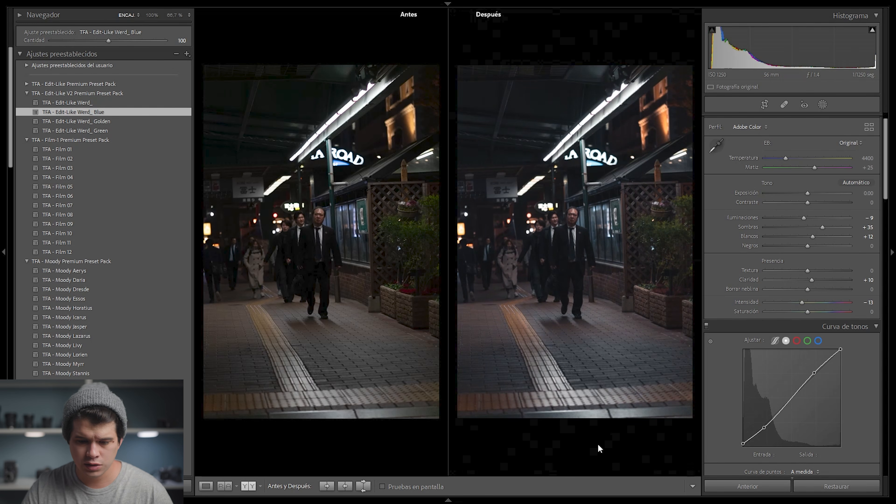
# - Compare the Werd_ Golden and Werd_ Green presets on the suited men's faces up close, leaving the Green preset applied
pyautogui.click(145, 122)
pyautogui.click(556, 209)
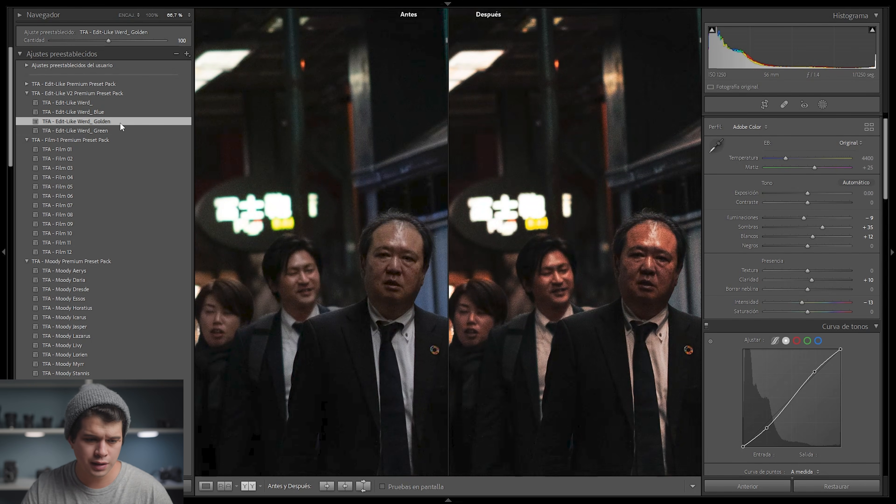
pyautogui.click(119, 132)
pyautogui.moveTo(636, 252); pyautogui.dragTo(580, 164)
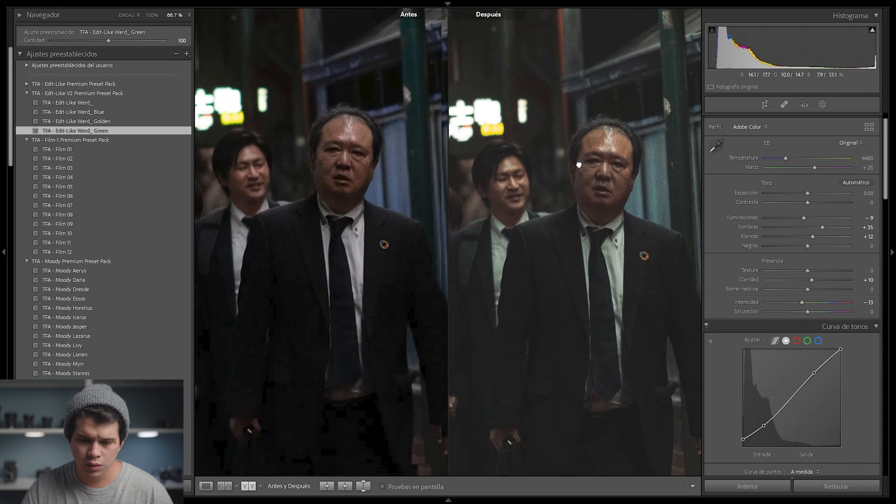
pyautogui.click(580, 165)
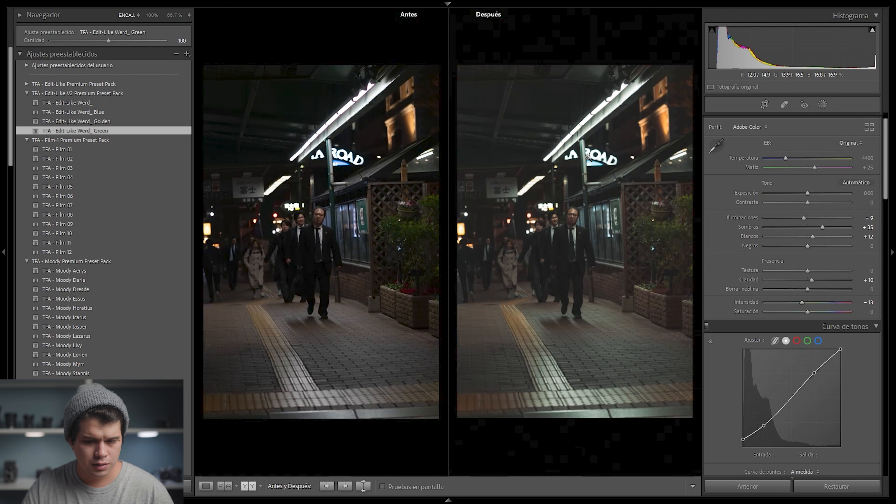
# - Switch to the overhead escalator photo and try the TFA - Edit-Like Werd_ and Werd_ Blue presets on it
pyautogui.click(278, 481)
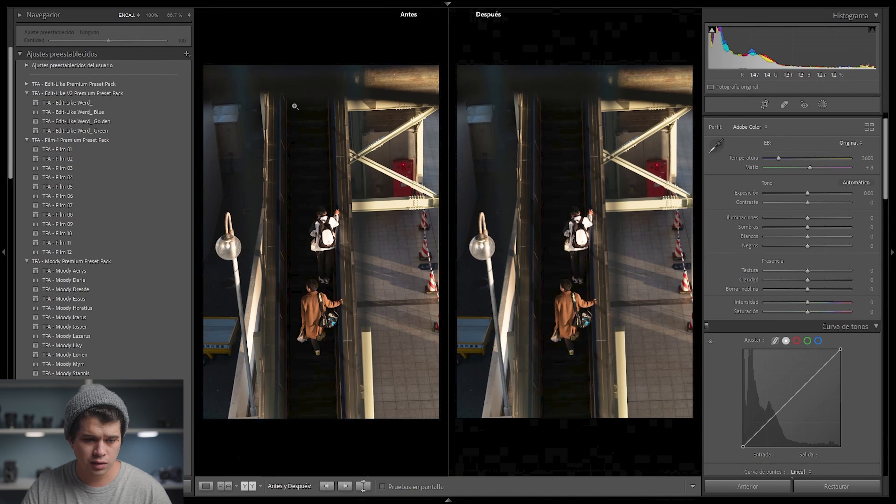
pyautogui.click(130, 105)
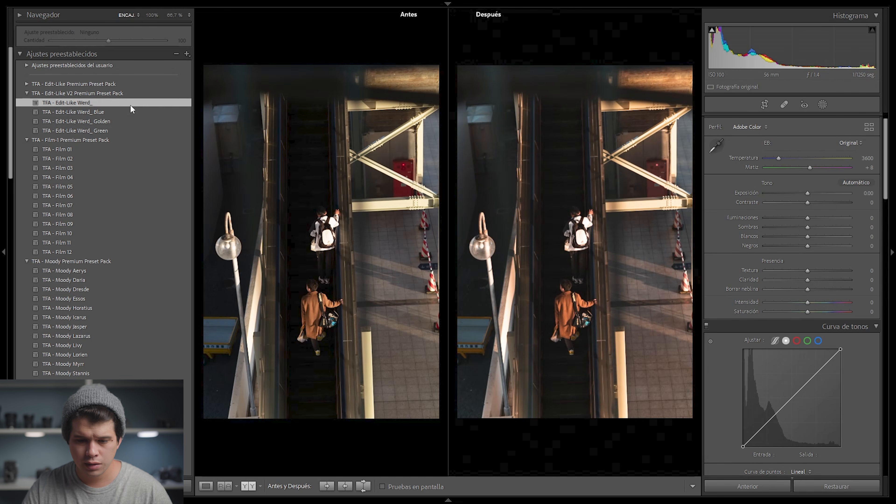
pyautogui.click(126, 111)
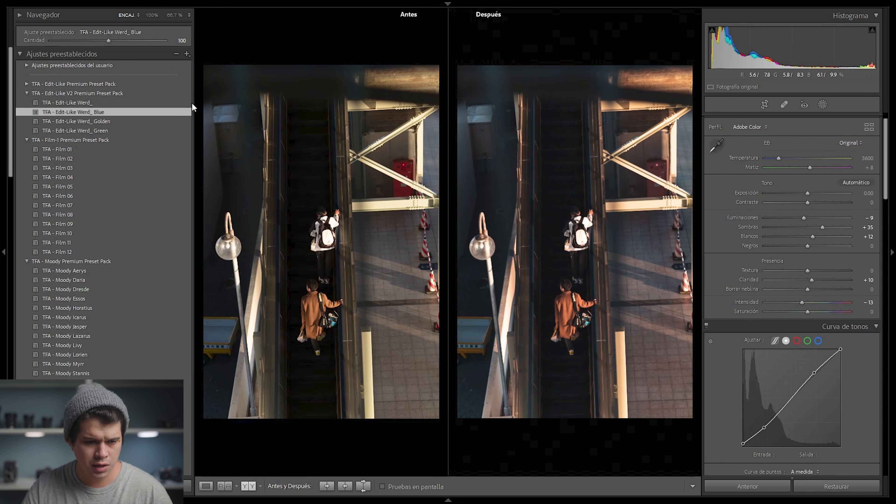
# - Try the Werd_ Golden preset on the escalator photo, examine the people up close, and replace it with the Werd_ Green preset
pyautogui.click(131, 122)
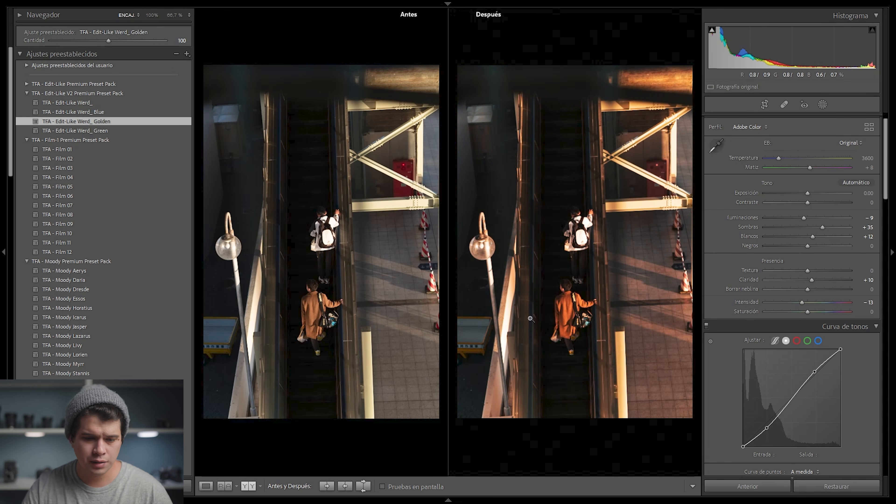
pyautogui.click(582, 229)
pyautogui.moveTo(626, 296); pyautogui.dragTo(591, 66)
pyautogui.moveTo(639, 222); pyautogui.dragTo(630, 164)
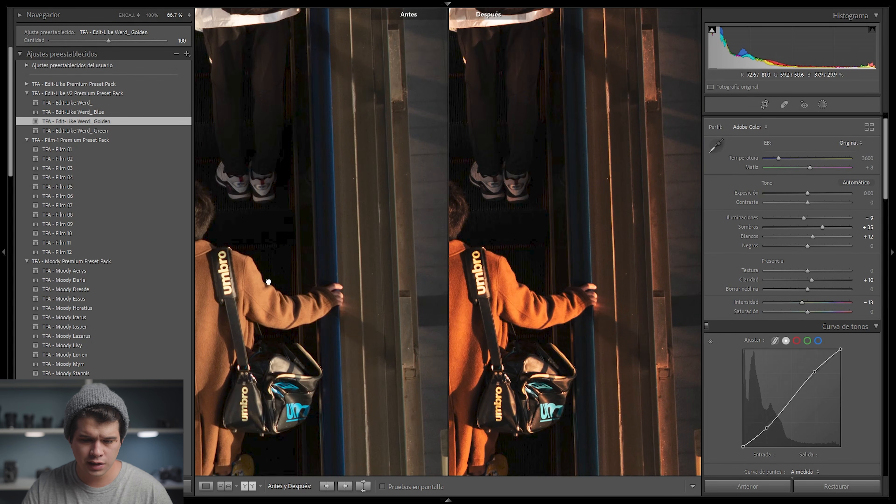
pyautogui.moveTo(266, 282); pyautogui.dragTo(279, 284)
pyautogui.click(550, 307)
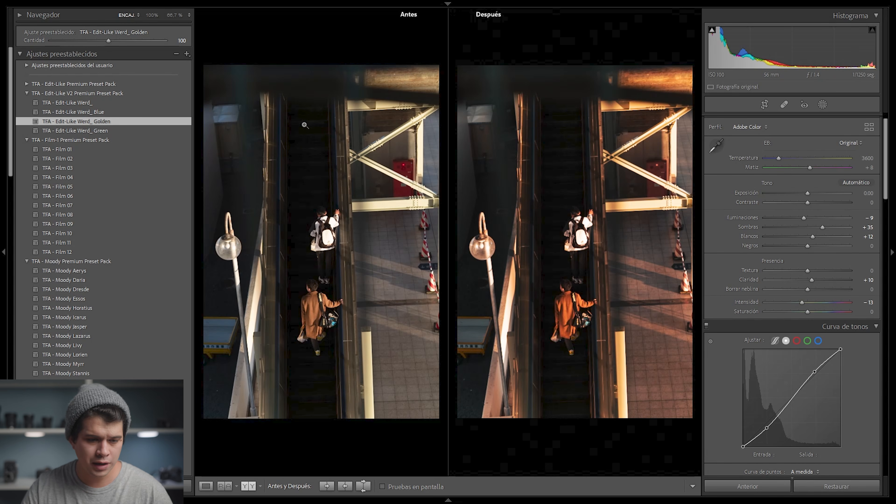
pyautogui.click(164, 133)
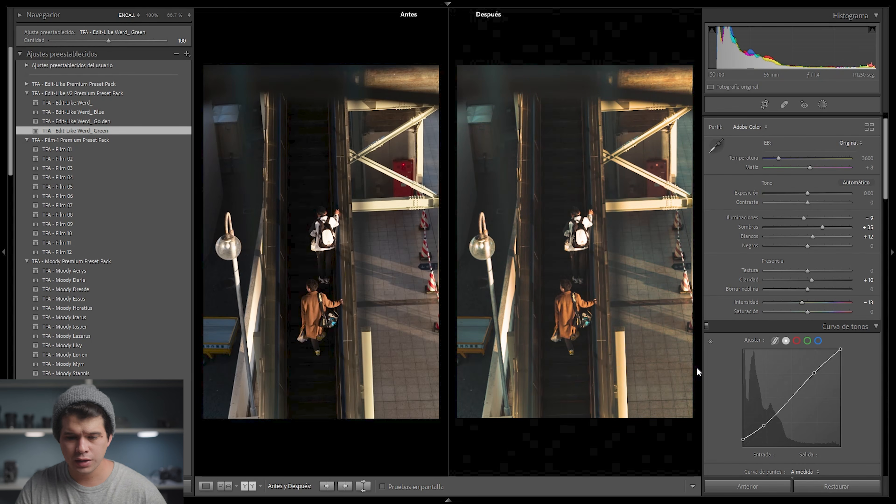